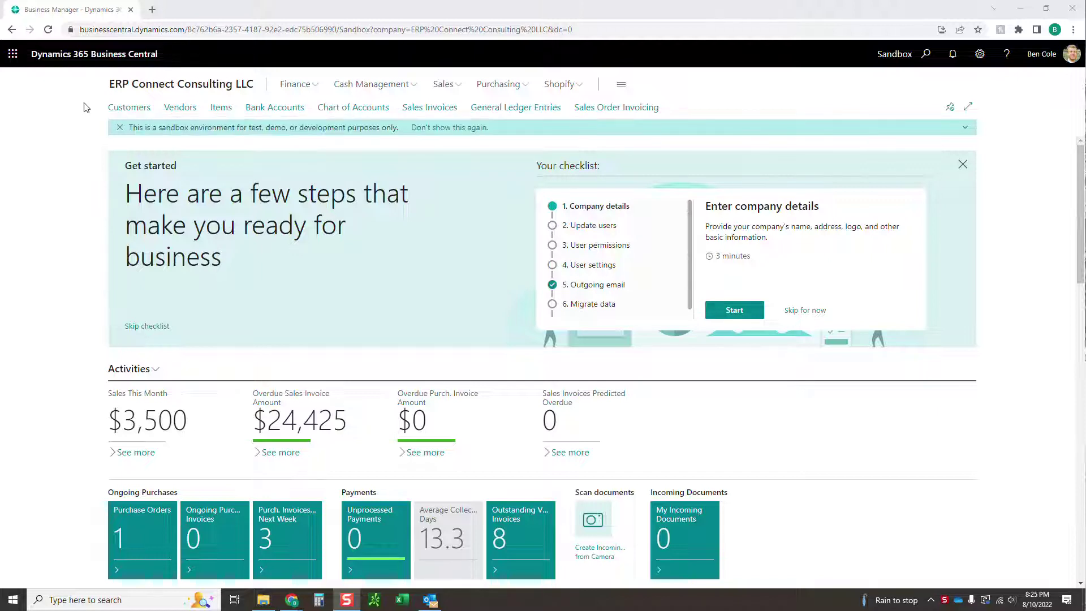
# Open Customers, return home, and view the Cash Management and Finance menu pages.
pyautogui.click(130, 110)
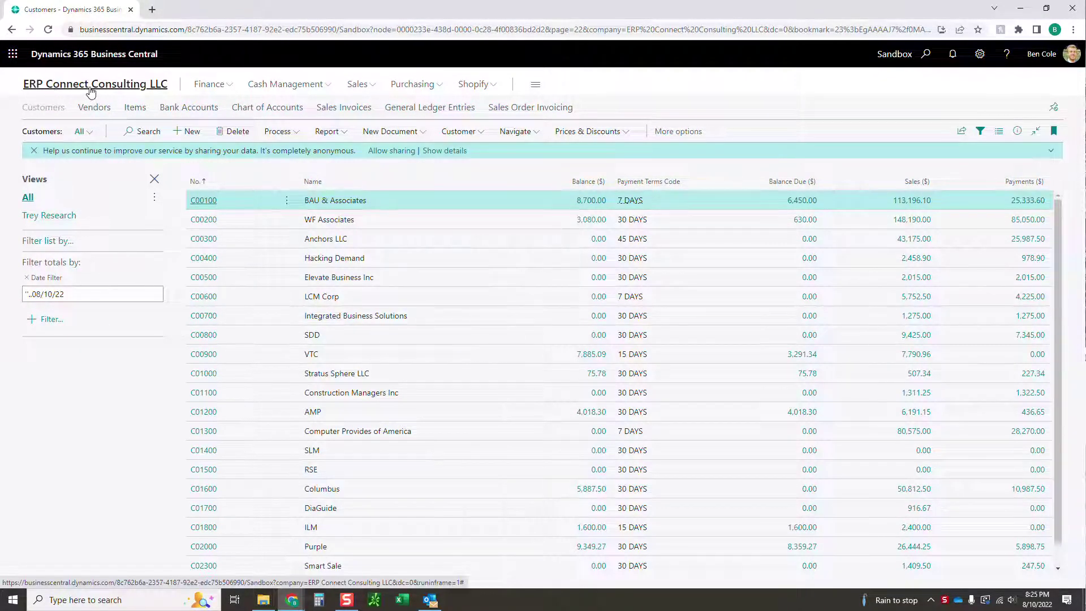
pyautogui.click(92, 91)
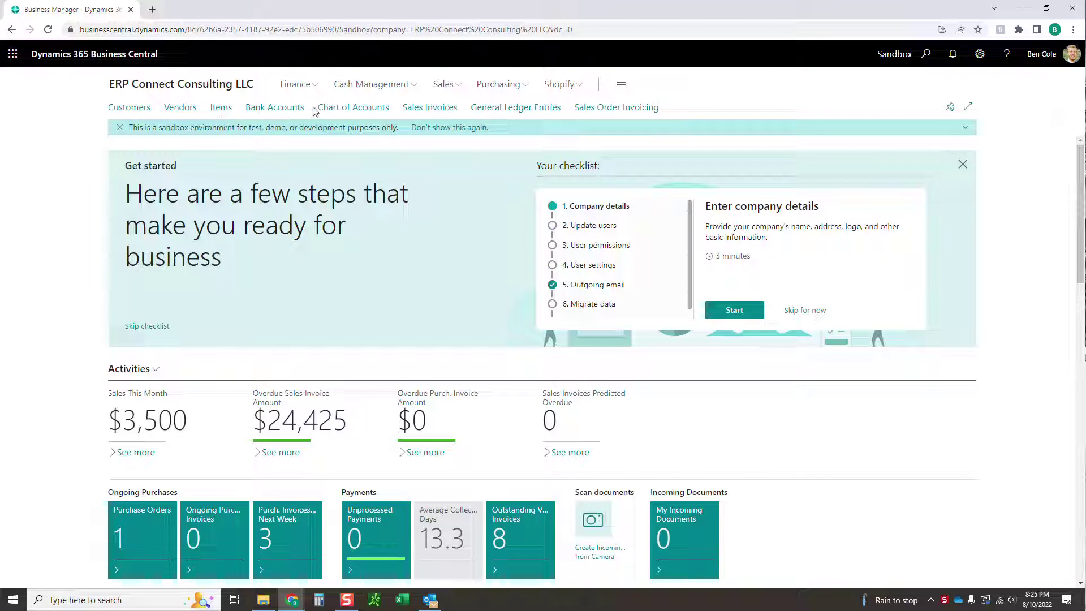
pyautogui.click(412, 84)
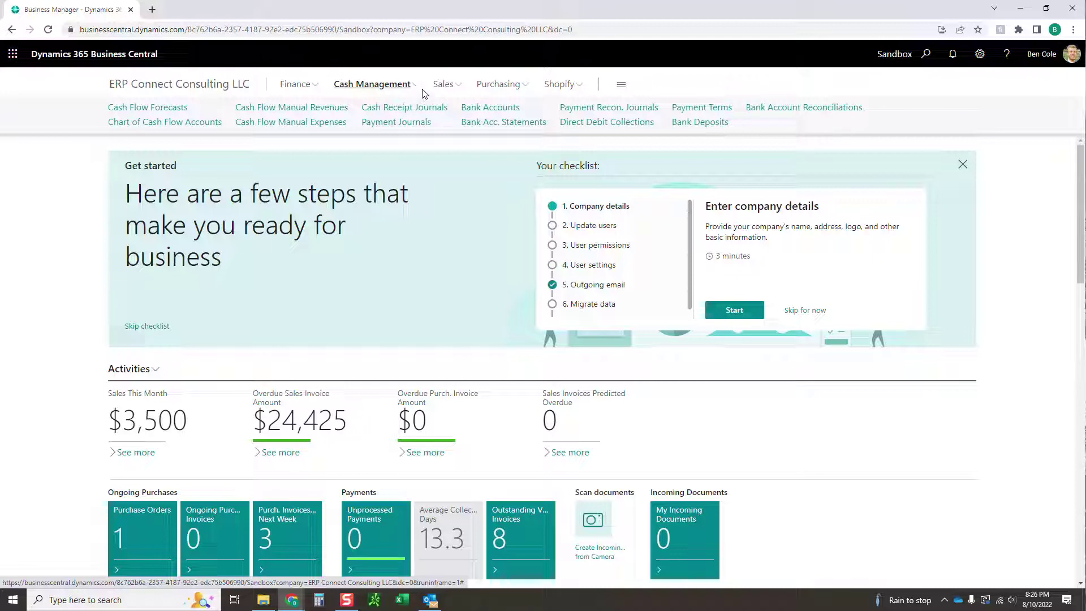
pyautogui.click(312, 85)
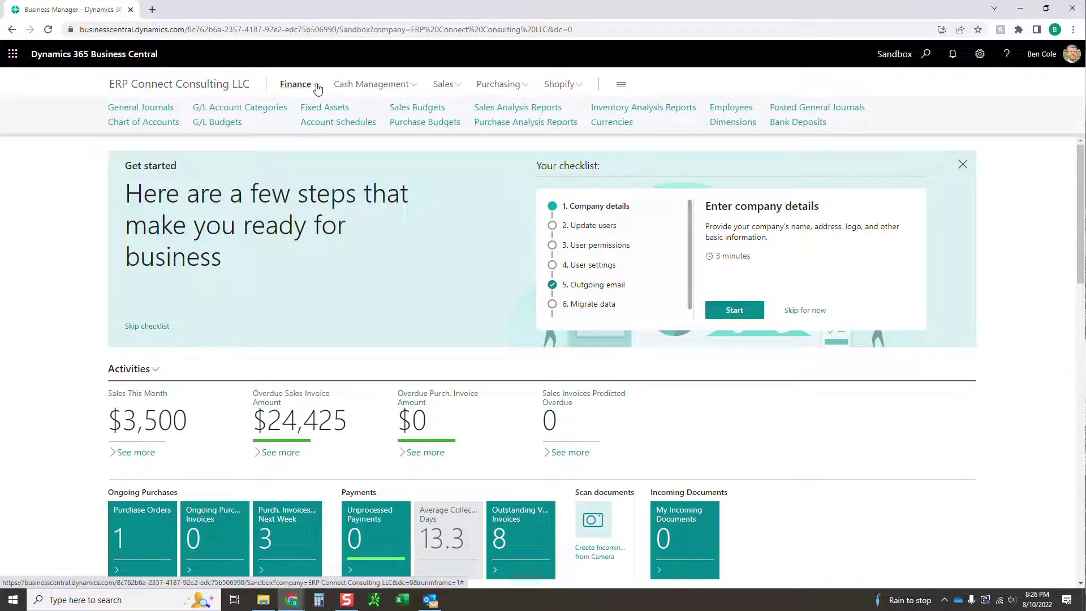
# View the Sales pages, then explore all pages available to the Business Manager role.
pyautogui.click(403, 85)
pyautogui.click(458, 86)
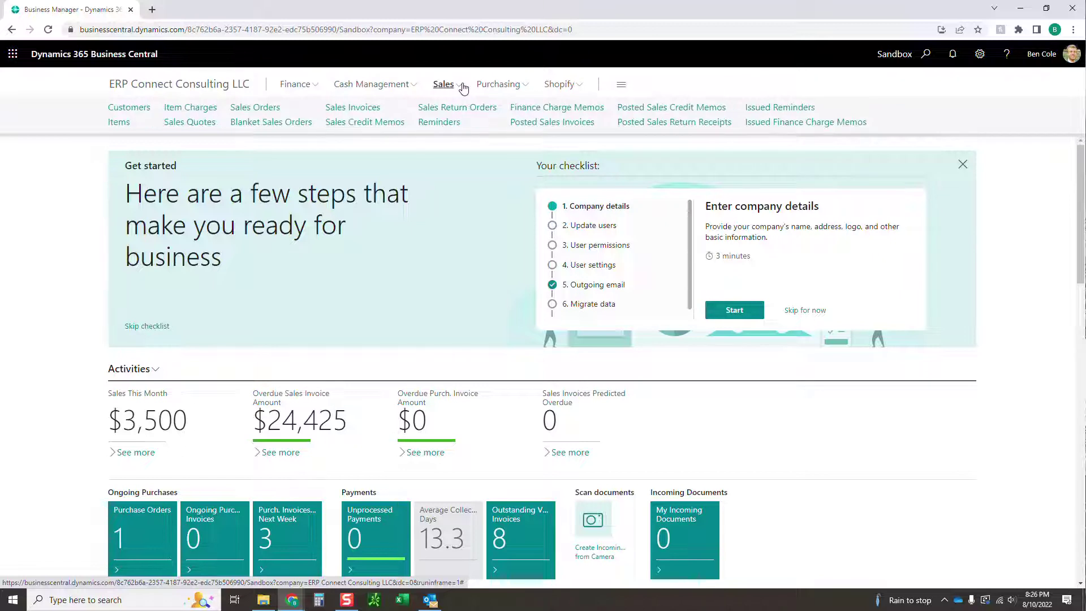
pyautogui.click(458, 87)
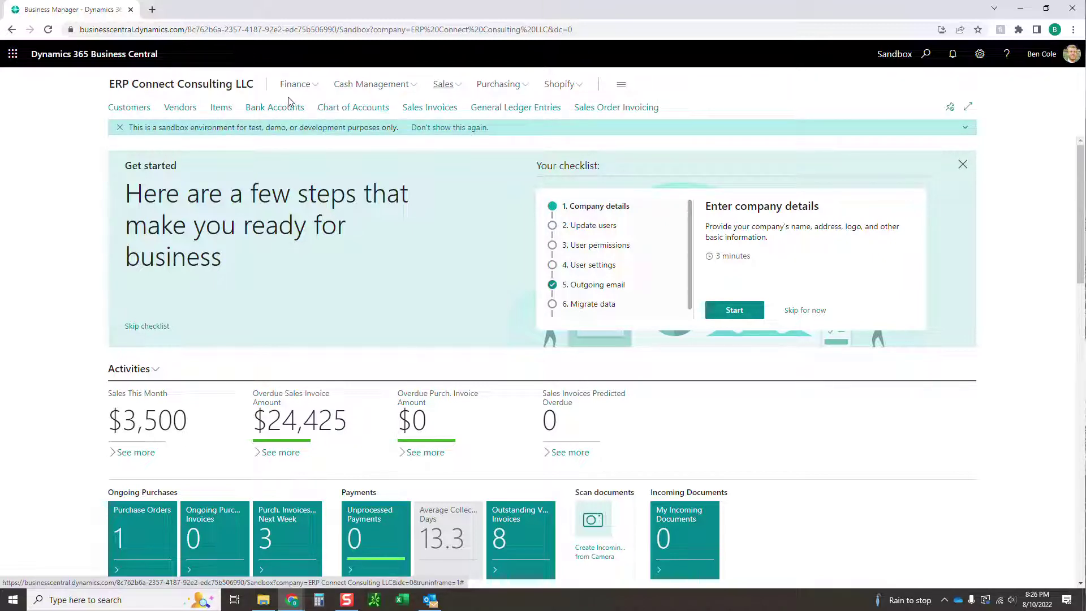
pyautogui.click(621, 86)
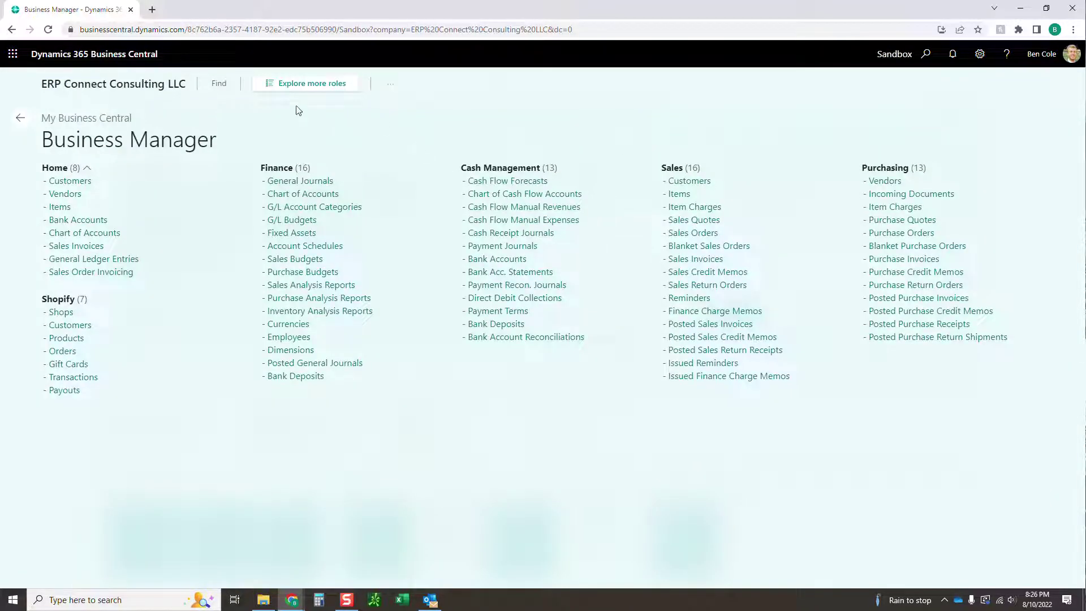
# Return home and search Tell Me for 'sales o', toggling between all ten and top three results.
pyautogui.click(22, 118)
pyautogui.click(925, 54)
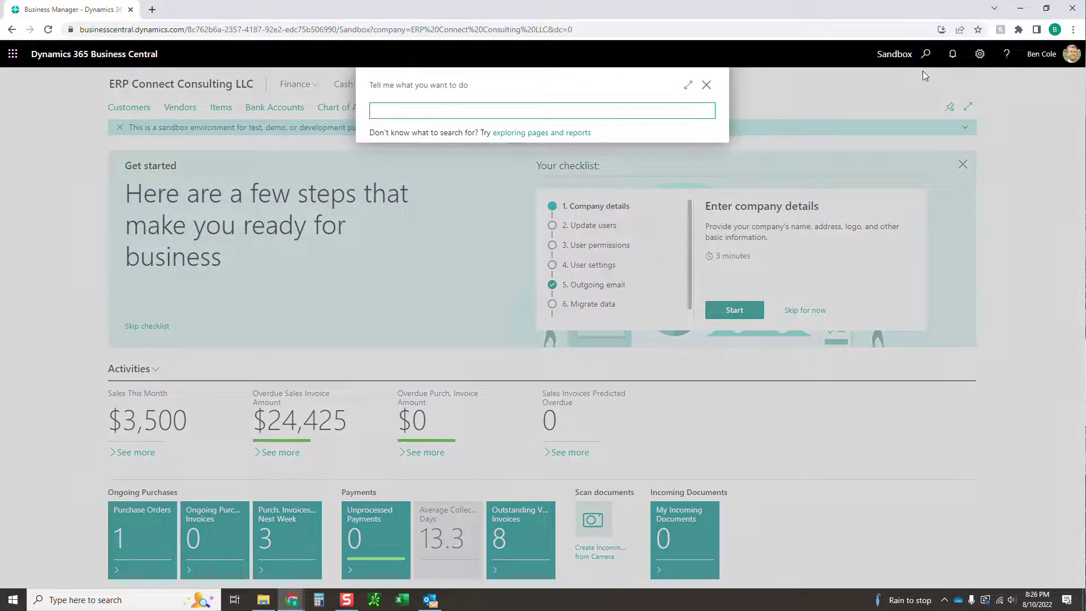
pyautogui.write('sales order')
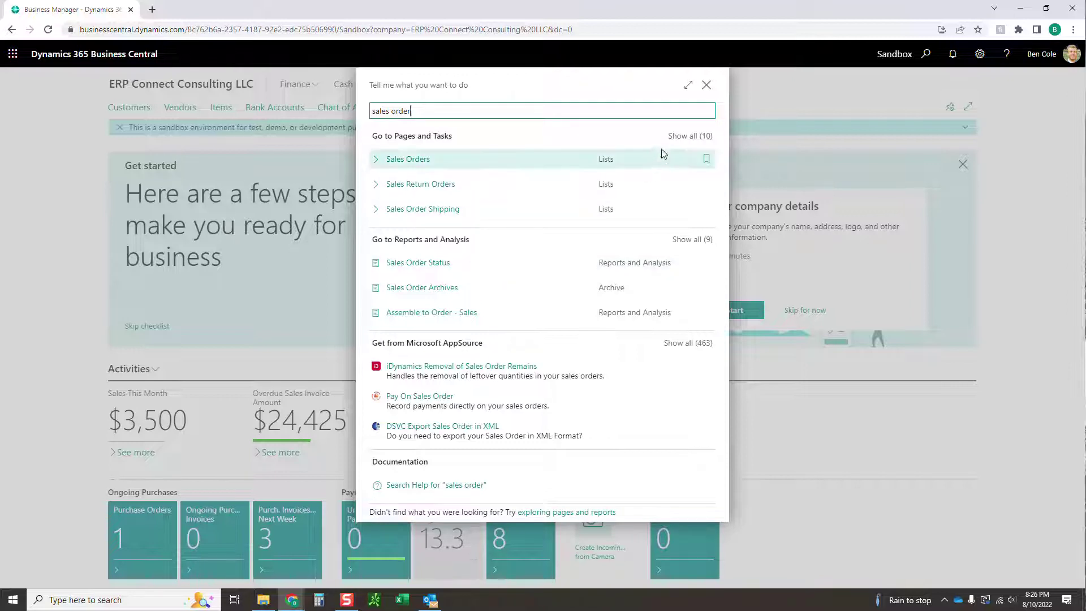
pyautogui.click(691, 137)
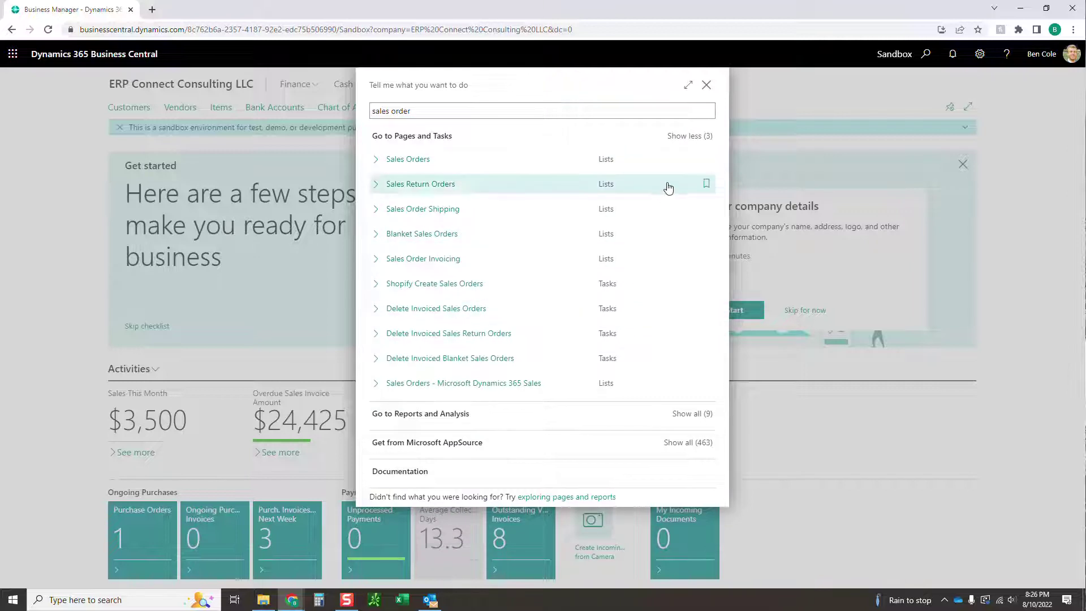
pyautogui.click(689, 136)
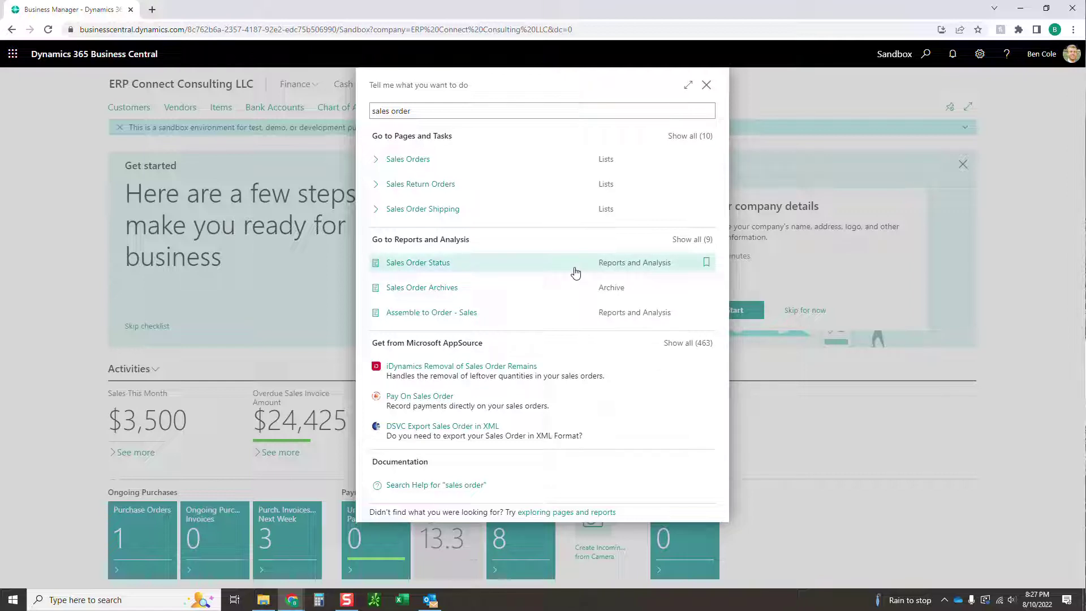
# Open the Sales Order Status report, review its Send to file types, then cancel.
pyautogui.click(547, 271)
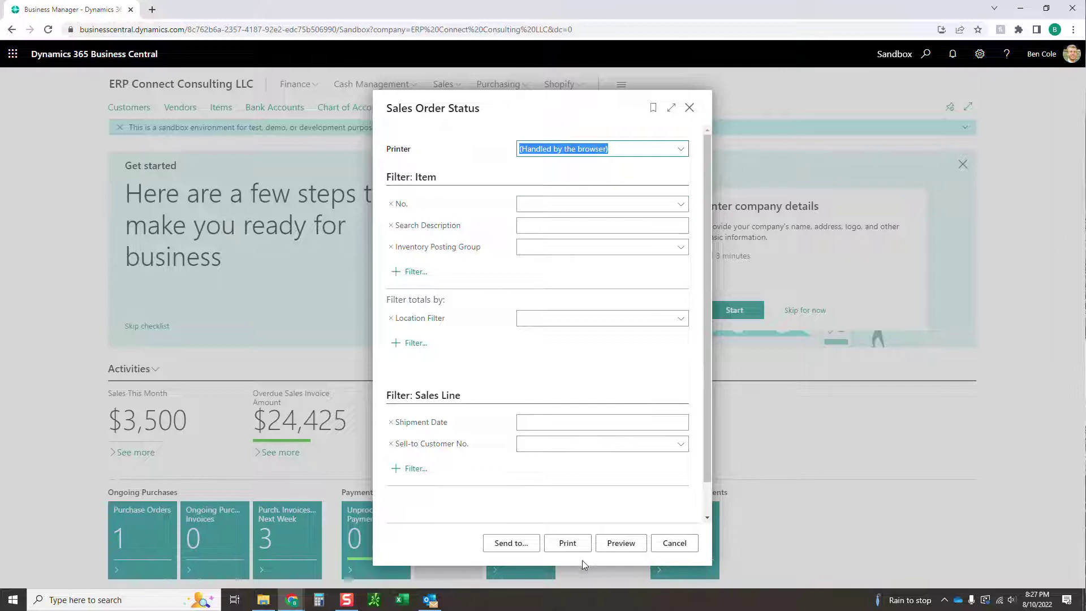
pyautogui.click(520, 543)
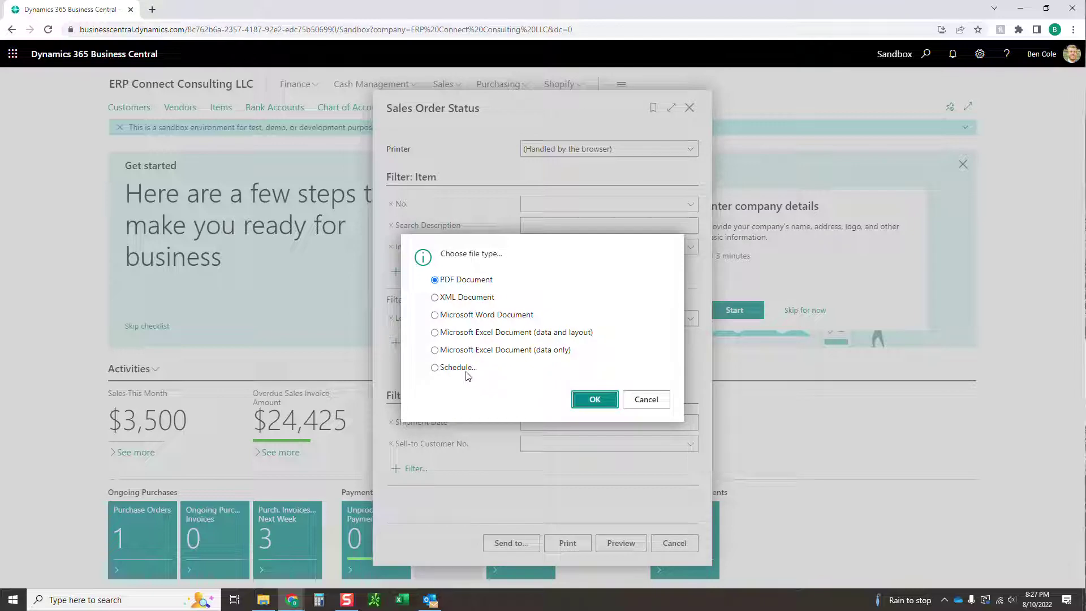
pyautogui.click(643, 402)
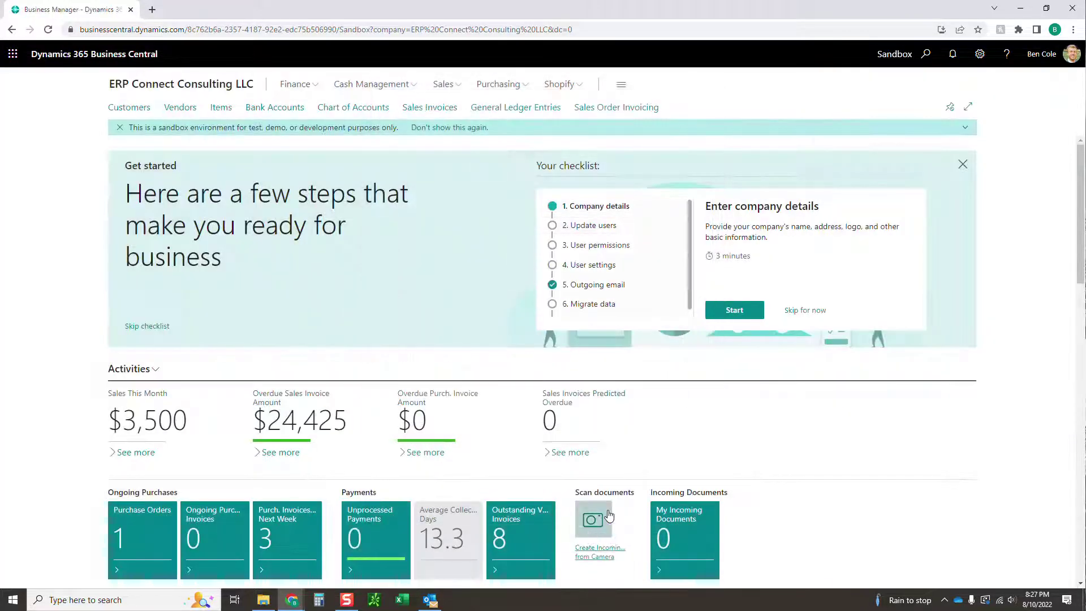
# Search Tell Me for 'sales ord' and bookmark Sales Orders to the navigation bar.
pyautogui.click(925, 54)
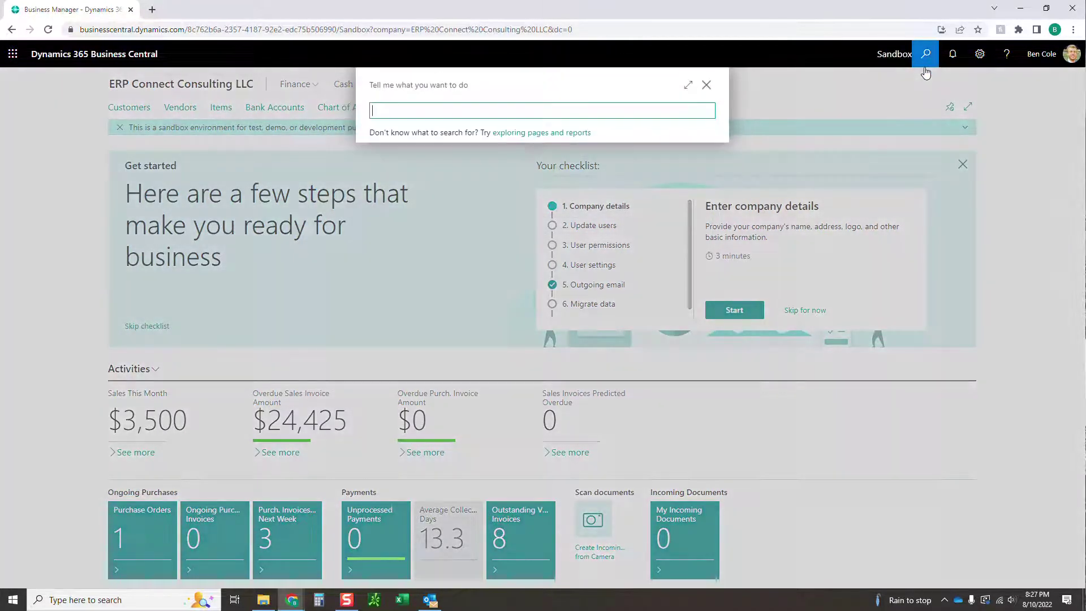
pyautogui.write('sales order')
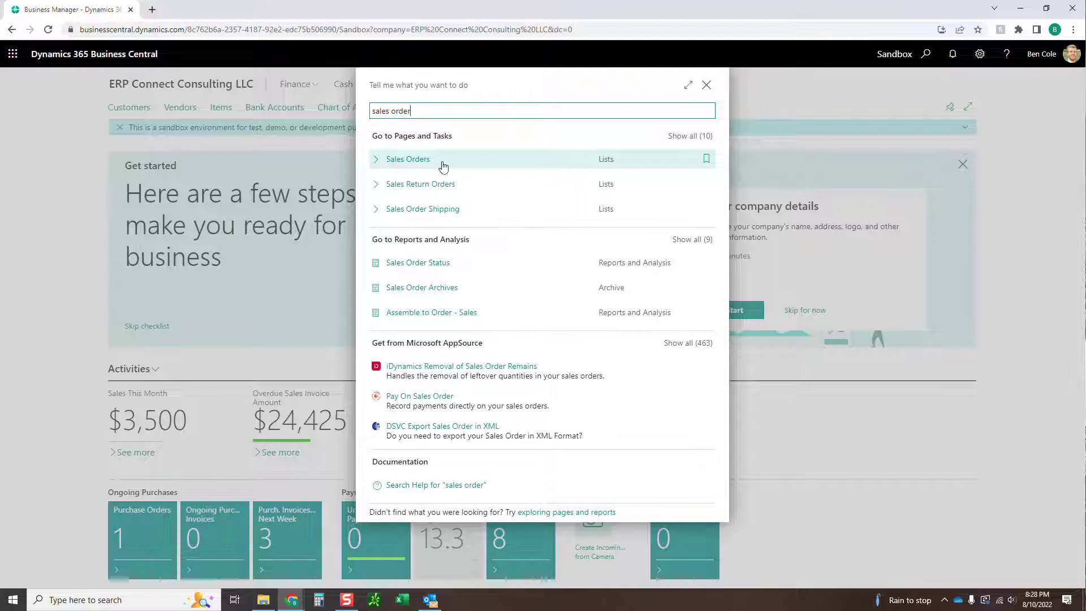
pyautogui.click(706, 161)
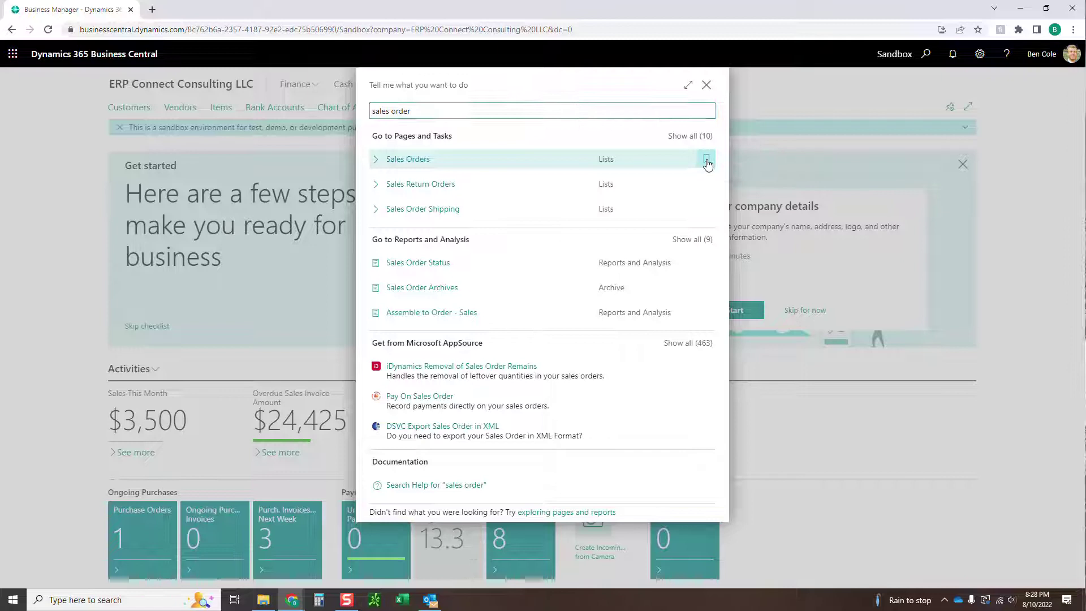
pyautogui.click(706, 85)
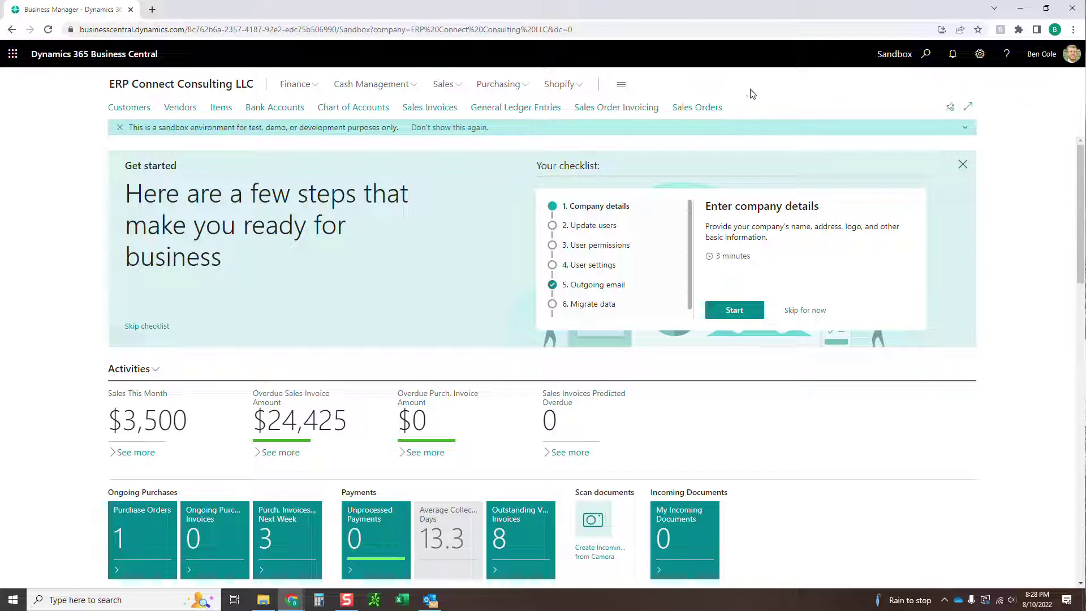
pyautogui.click(978, 54)
pyautogui.click(941, 159)
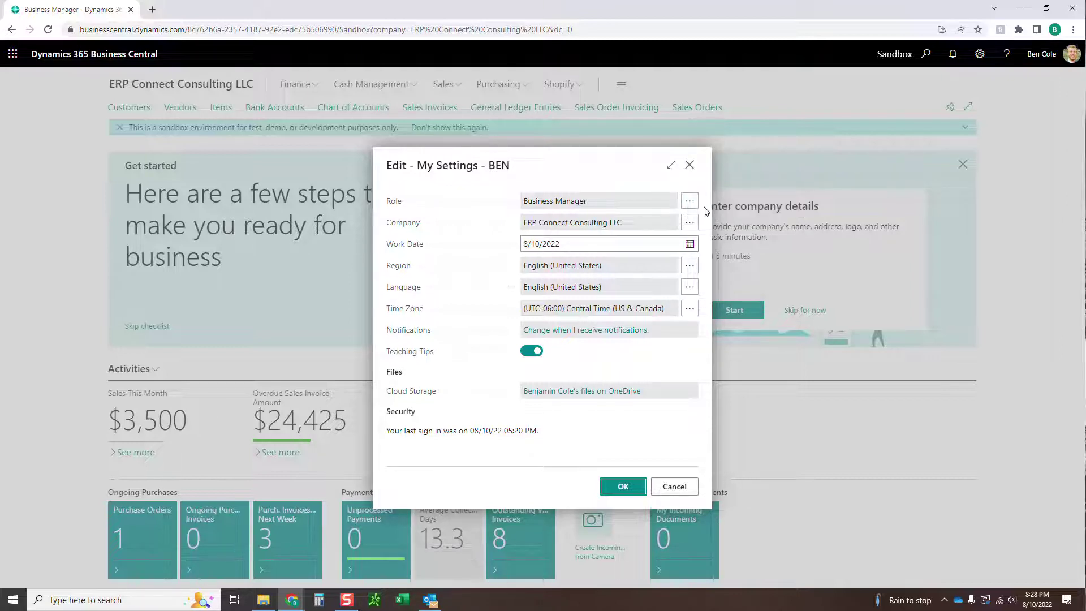
pyautogui.click(688, 207)
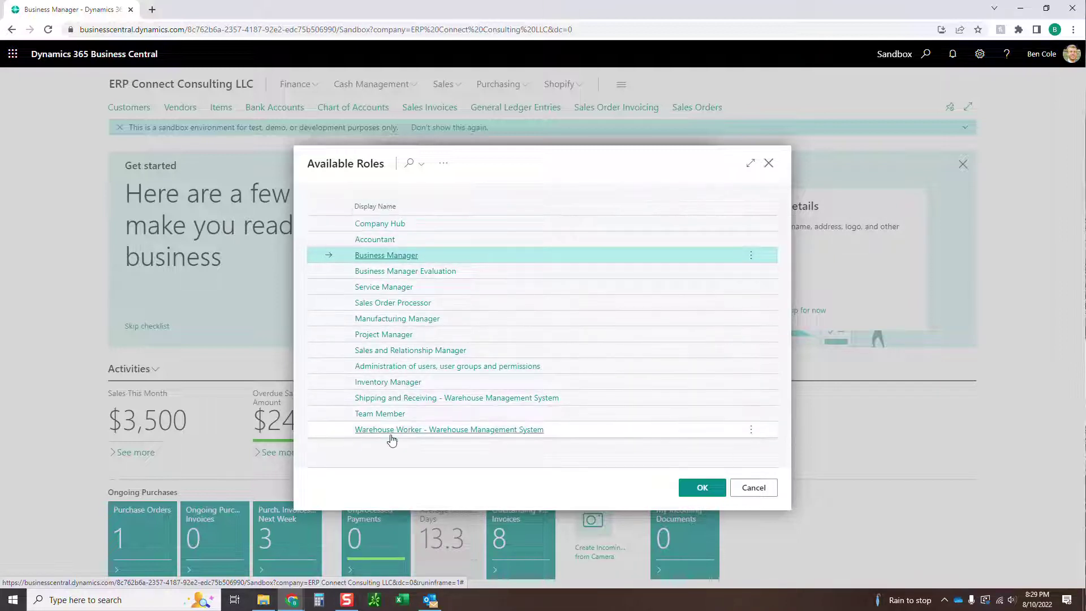
pyautogui.click(457, 243)
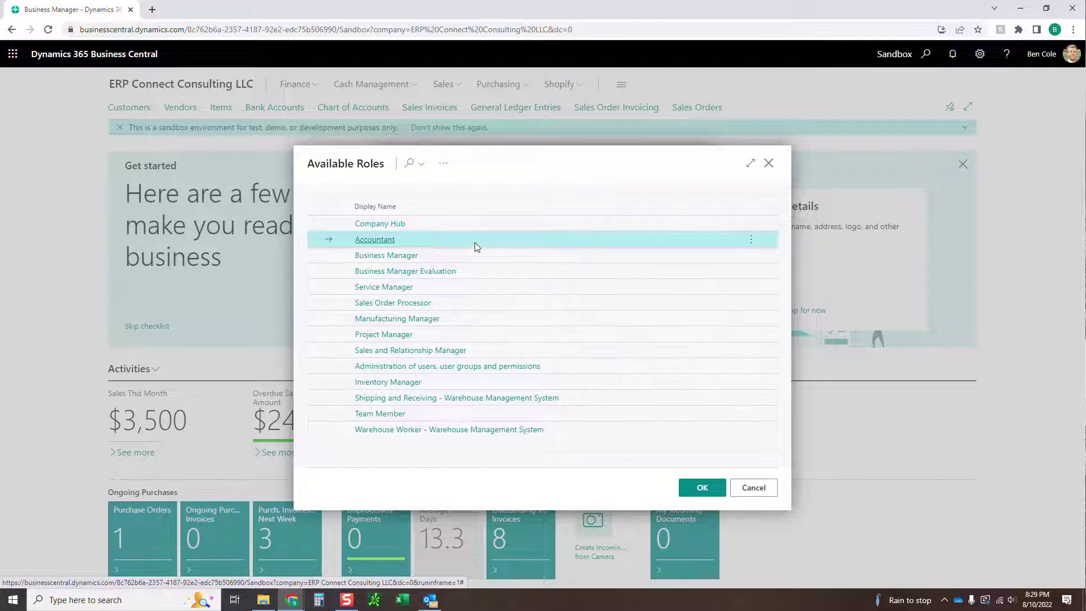
pyautogui.click(755, 489)
pyautogui.press('Escape')
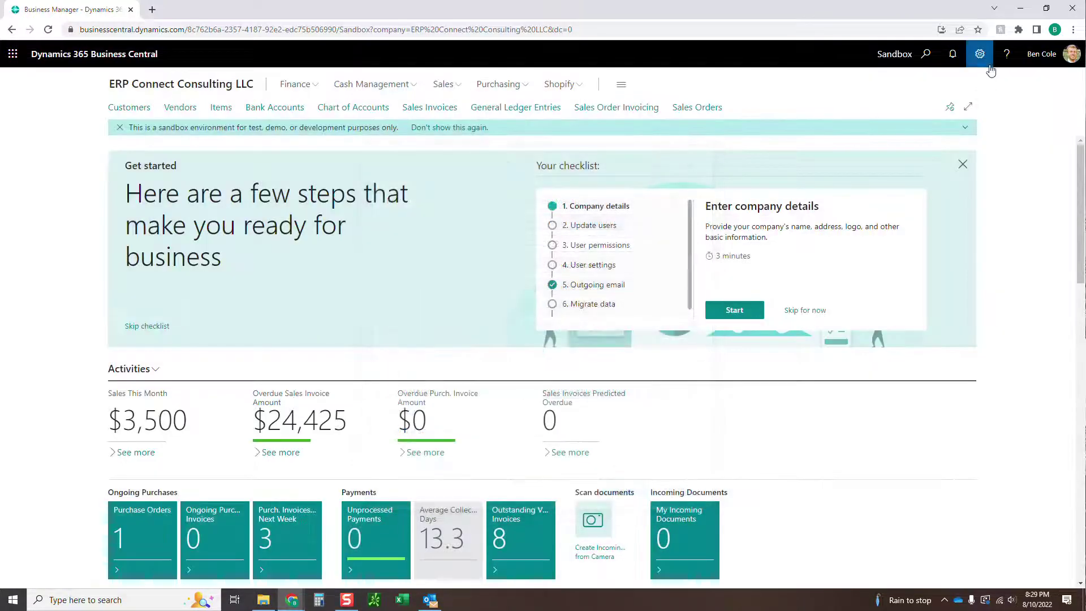
pyautogui.click(979, 53)
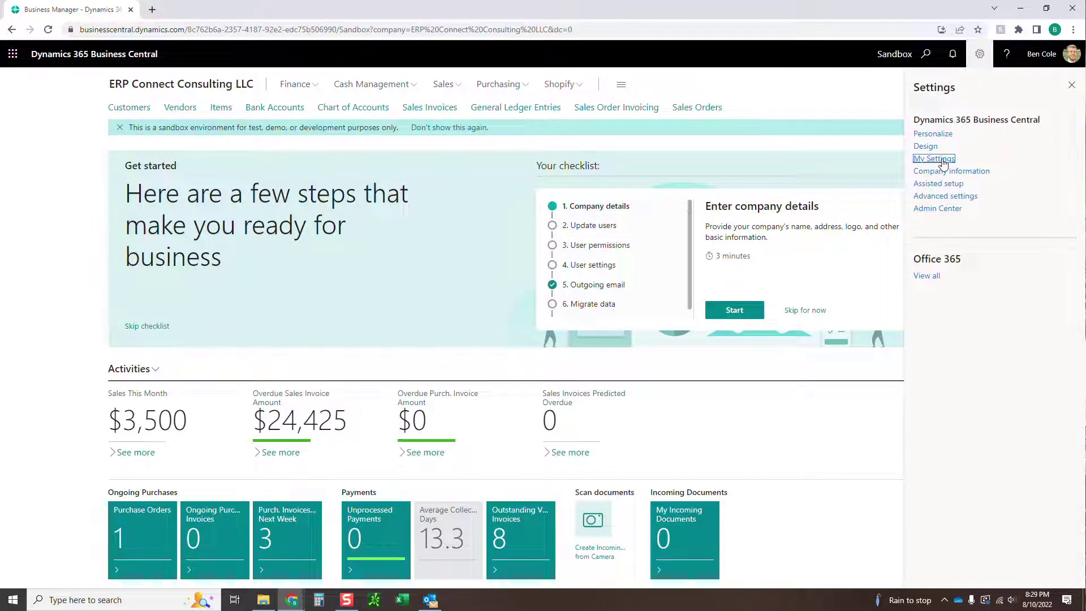
pyautogui.click(936, 159)
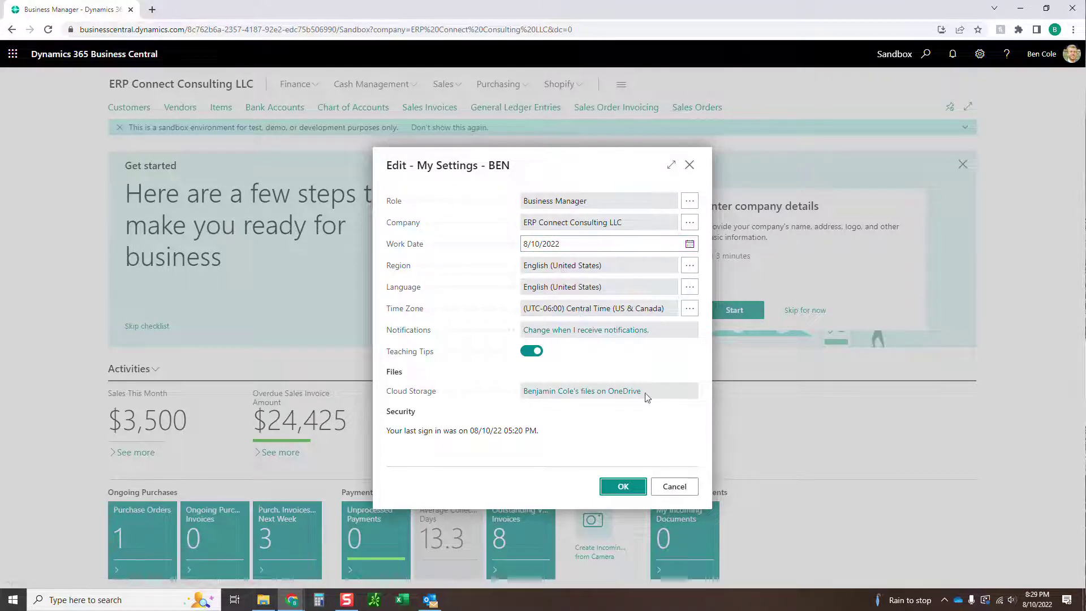
pyautogui.click(677, 486)
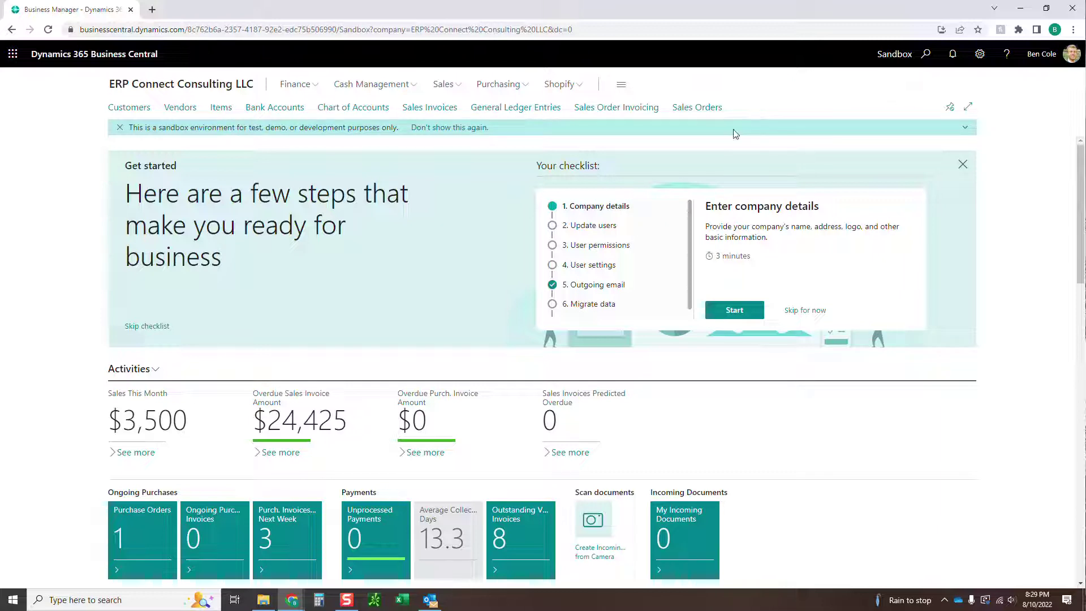
# Open Customers and filter the list to Balance >0 using the filter pane.
pyautogui.click(134, 113)
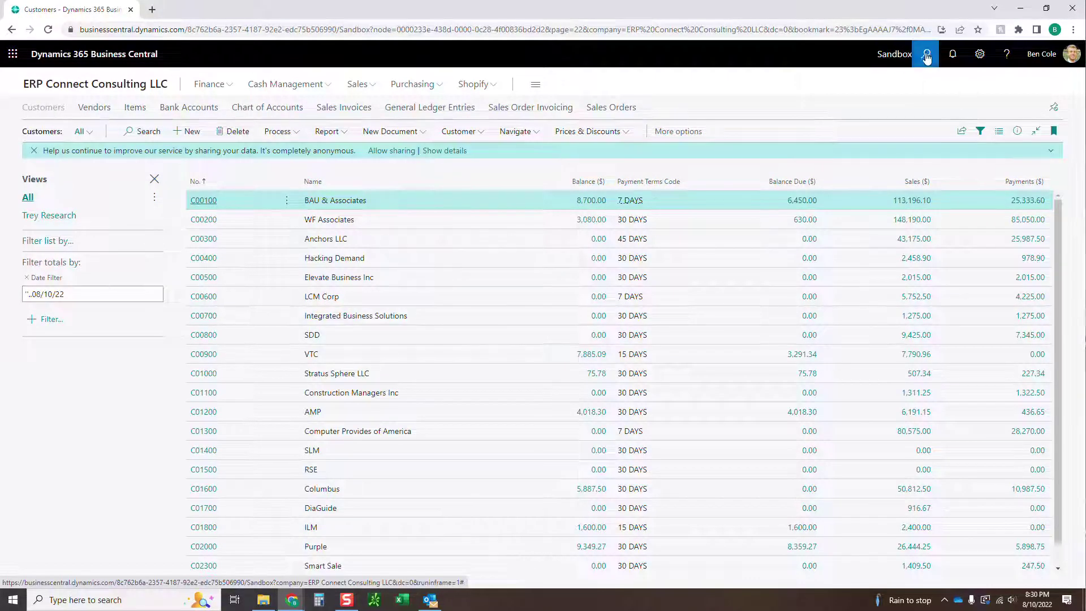
pyautogui.click(72, 247)
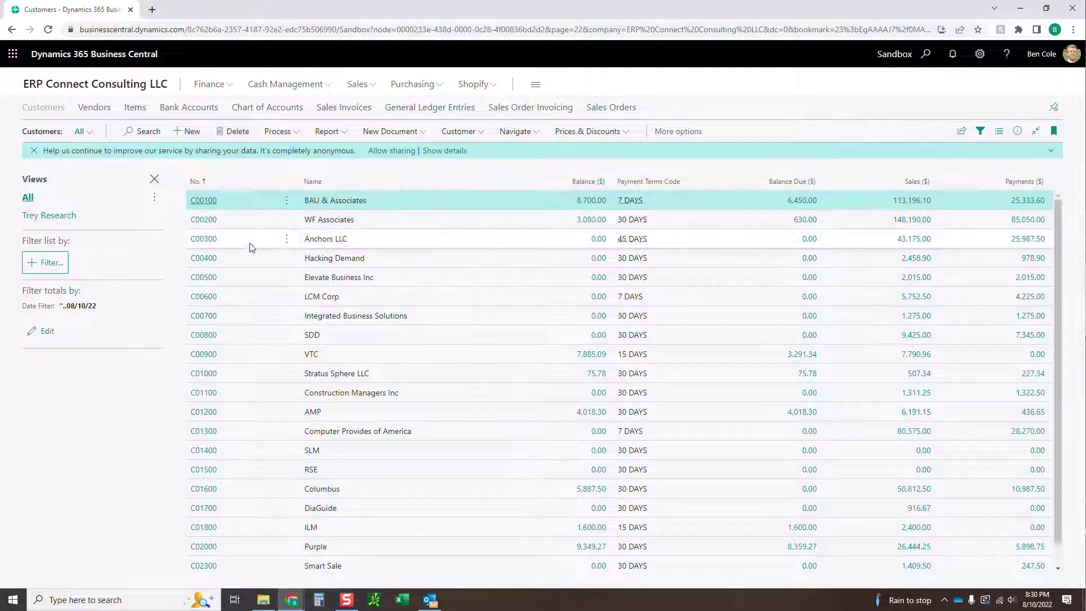
pyautogui.click(609, 182)
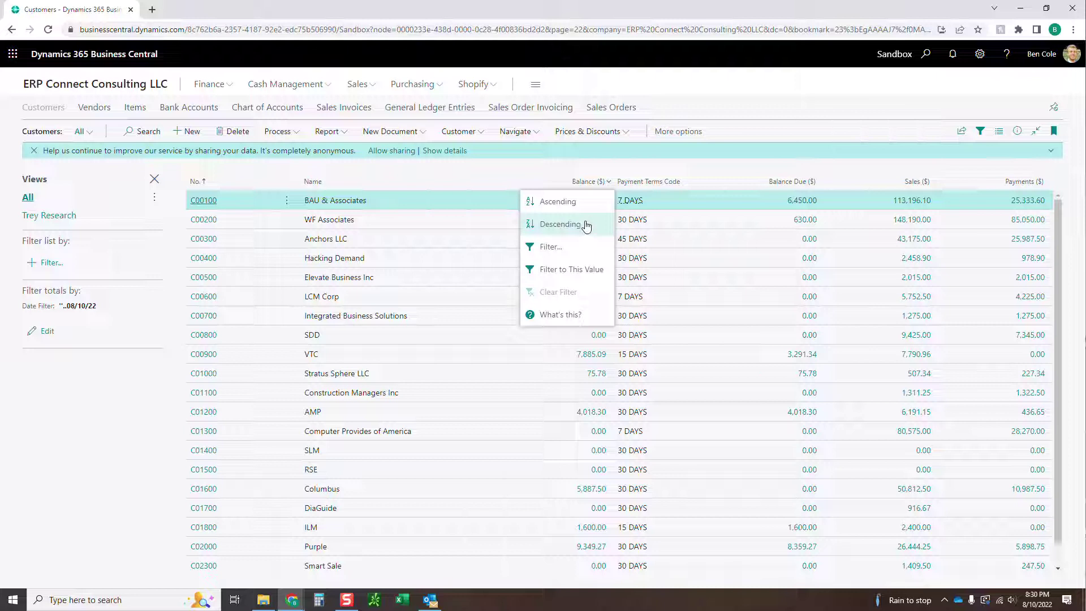
pyautogui.click(595, 274)
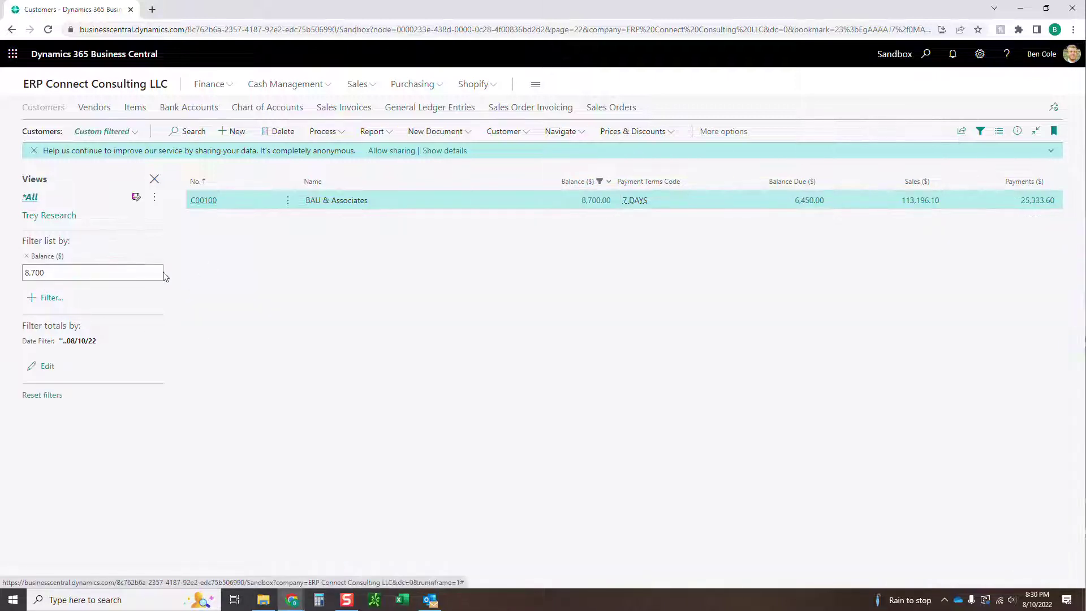
pyautogui.click(63, 271)
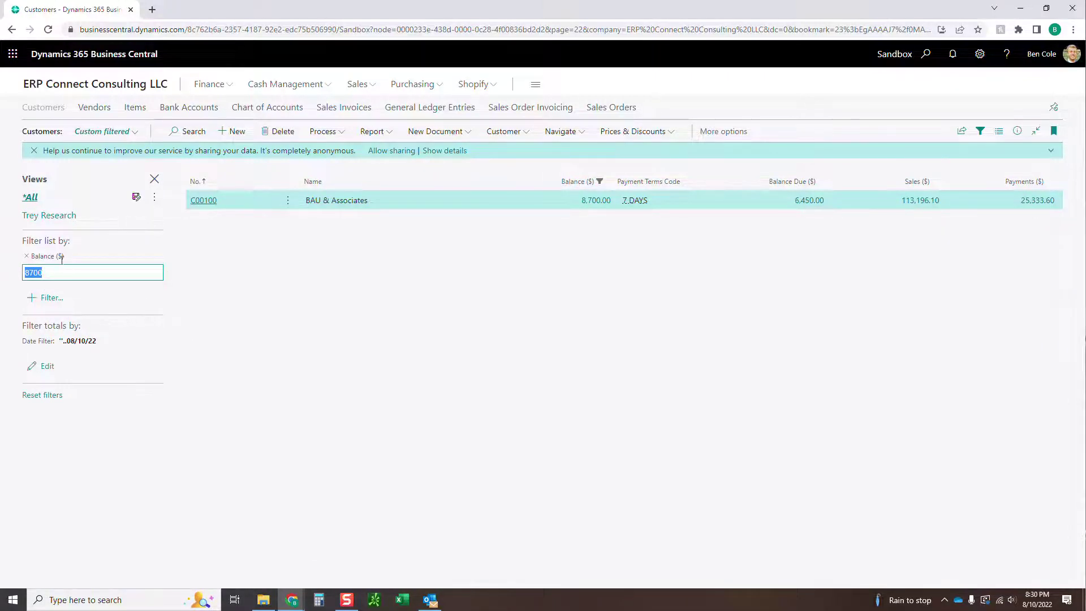
pyautogui.write('>0')
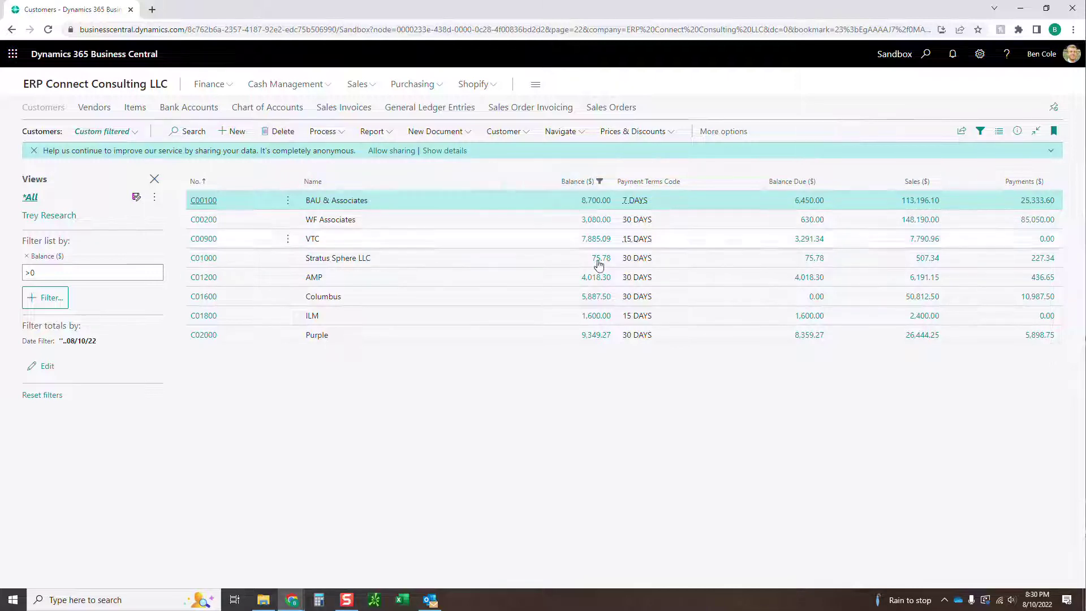
# Try a Payment Terms Code filter of 30 DAYS, then remove it.
pyautogui.click(706, 182)
pyautogui.click(661, 323)
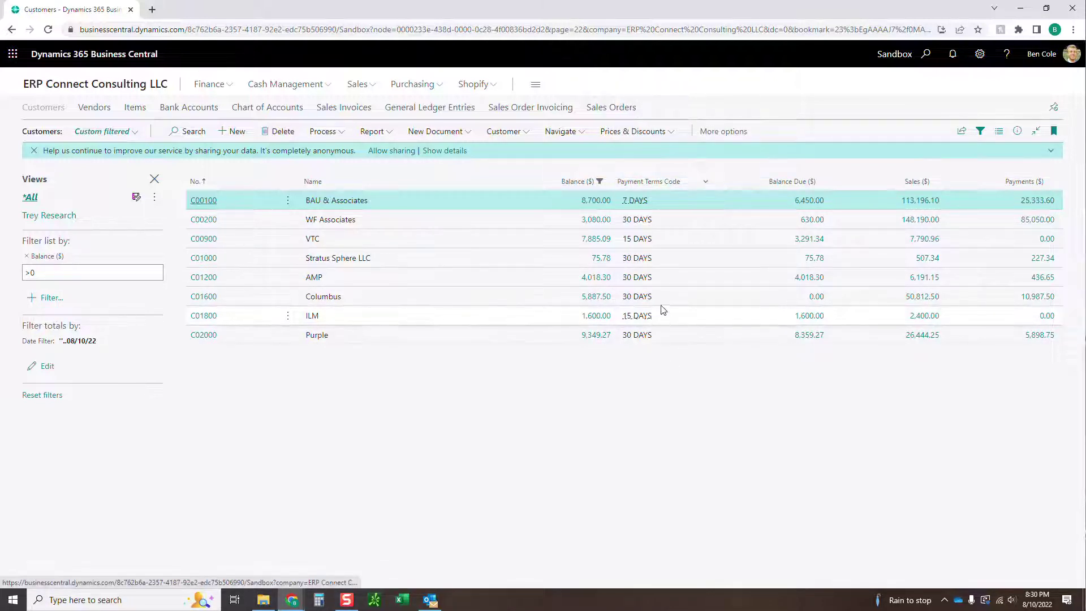
pyautogui.click(663, 295)
pyautogui.click(704, 186)
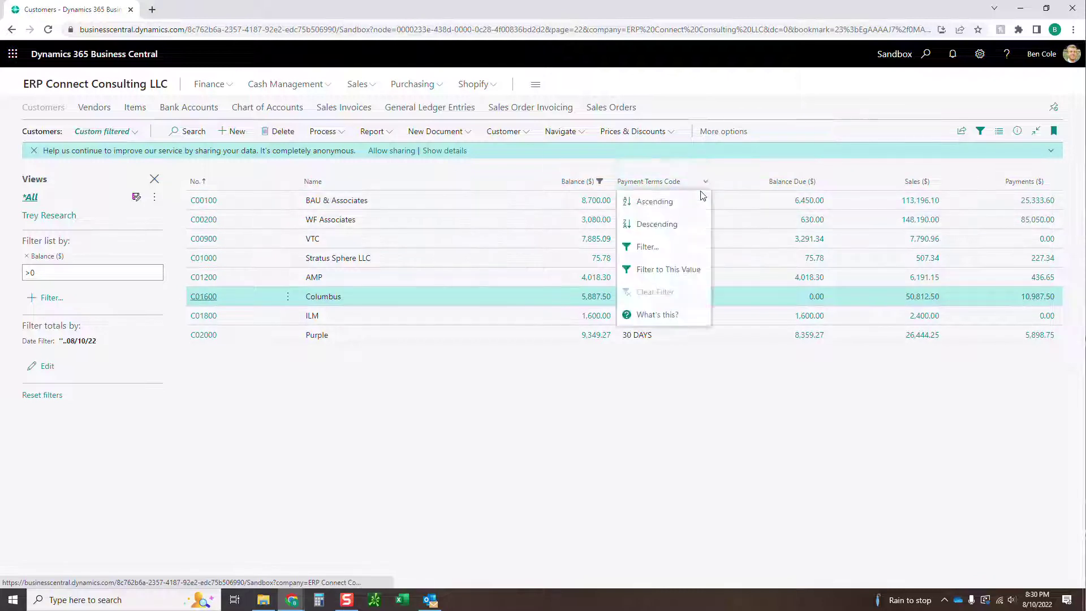
pyautogui.click(694, 276)
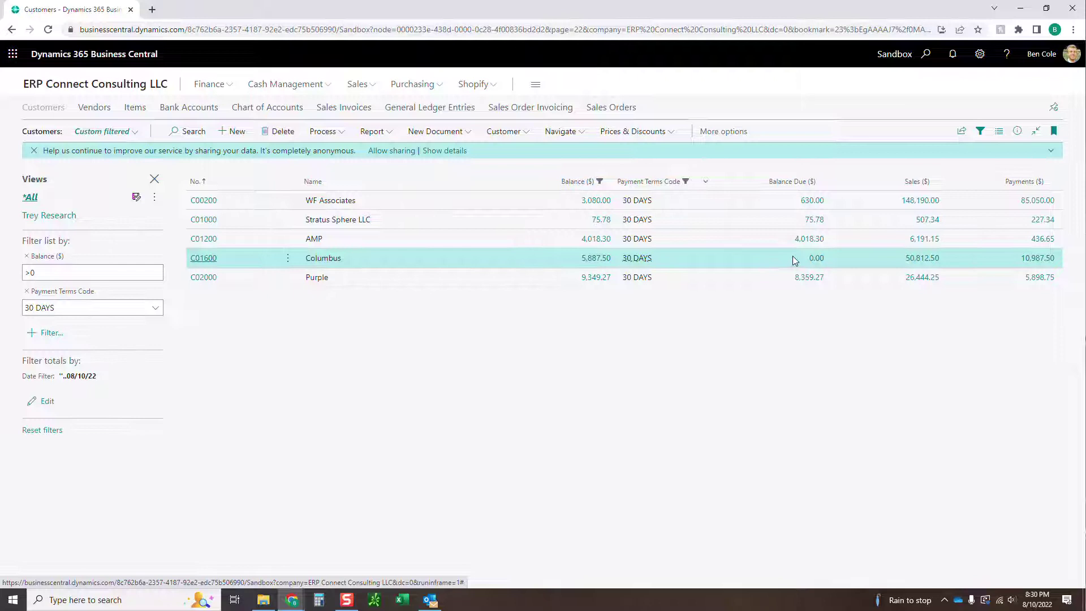
pyautogui.click(90, 308)
pyautogui.click(26, 290)
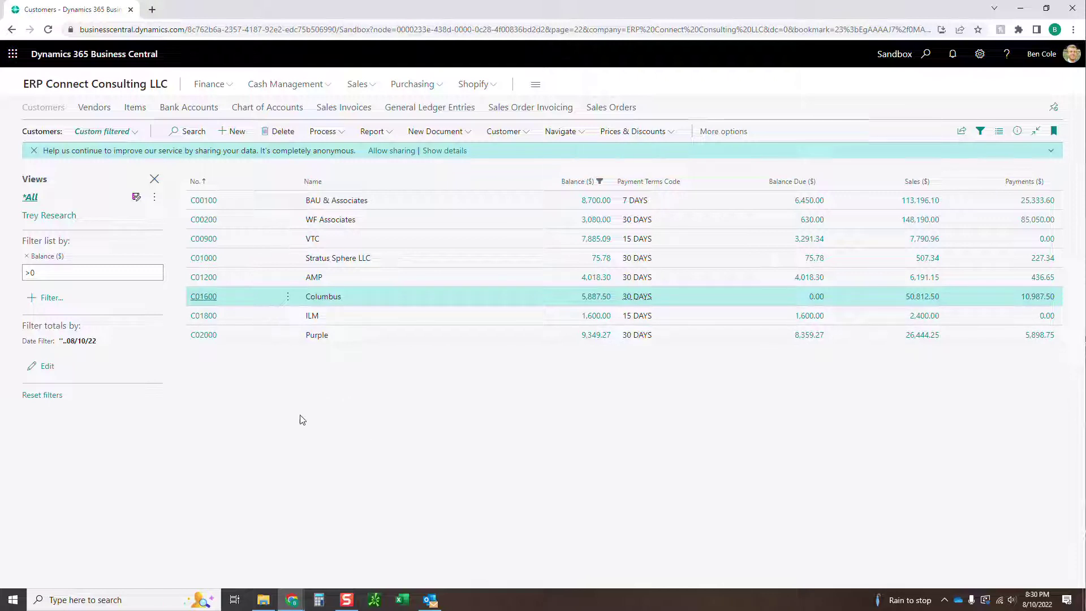
# Save the filters as view 'Customers With Open Balance' and switch to it.
pyautogui.click(136, 198)
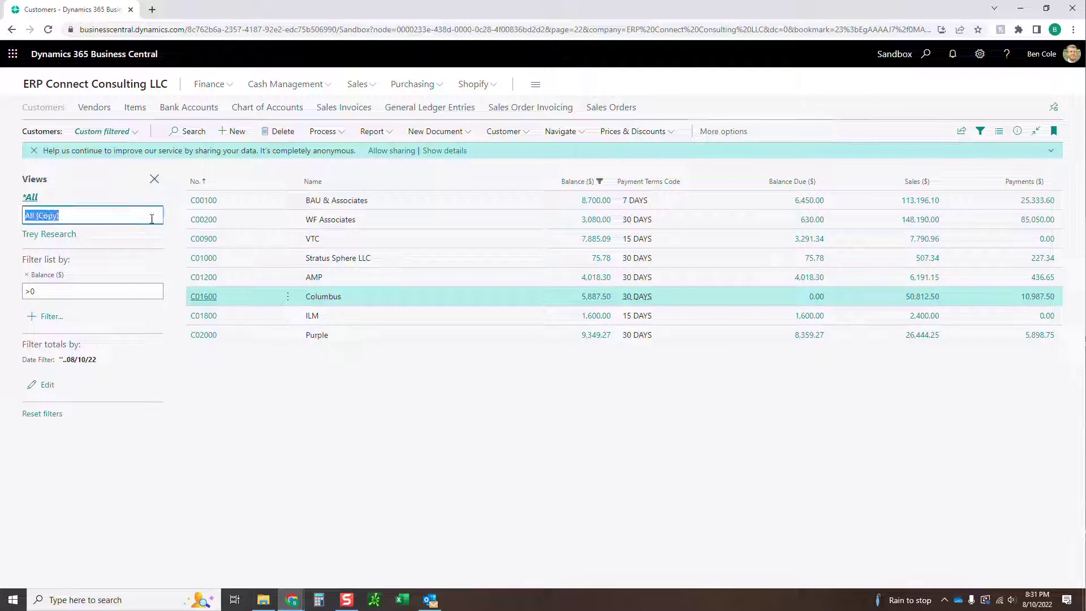
pyautogui.write('Customers')
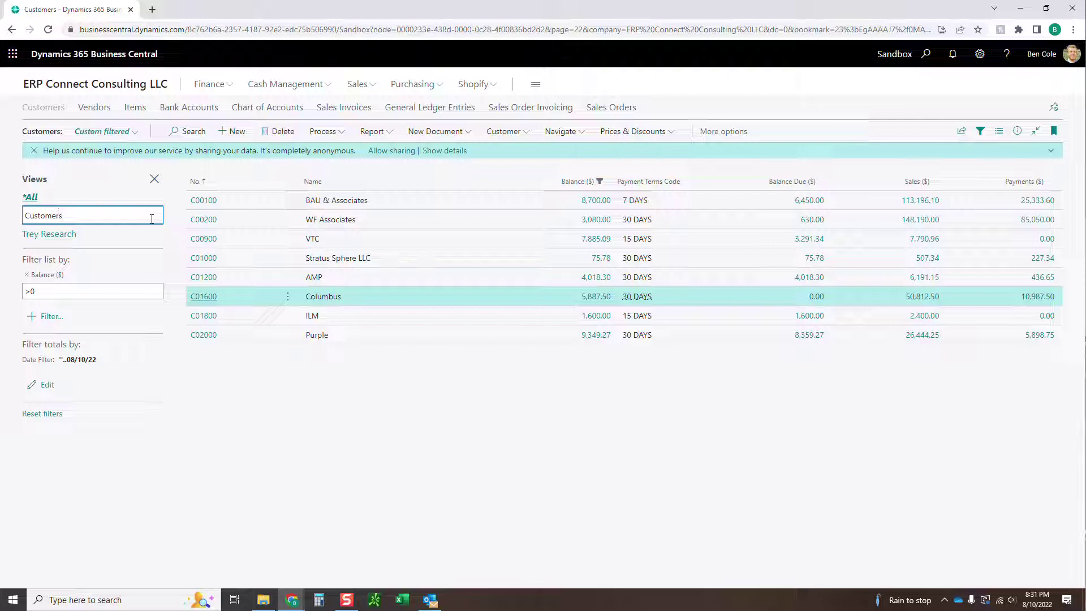
pyautogui.write(' With Open Balance')
pyautogui.press('Return')
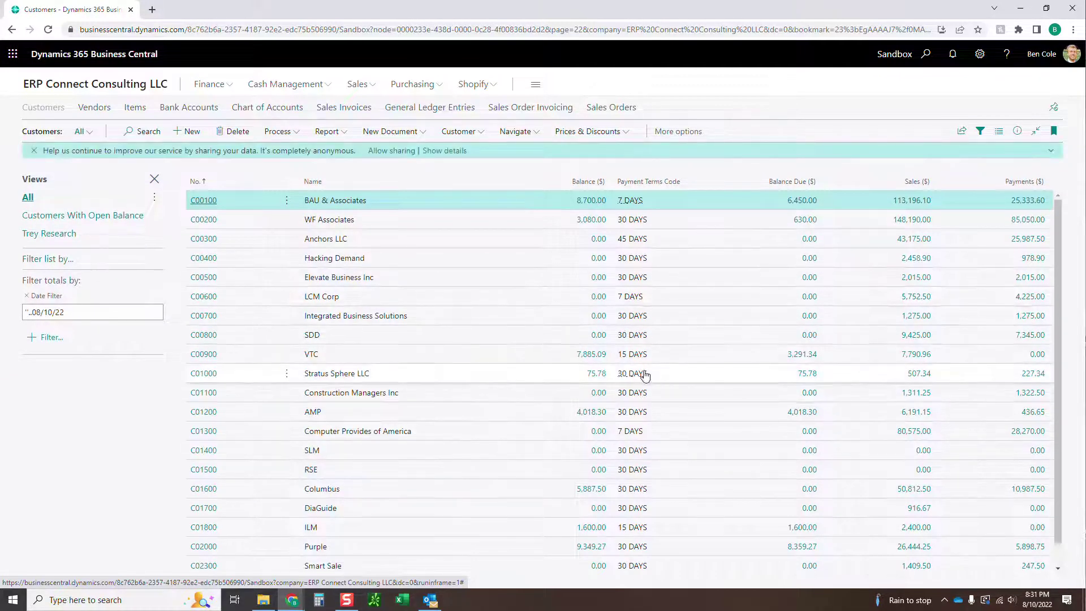
pyautogui.click(35, 215)
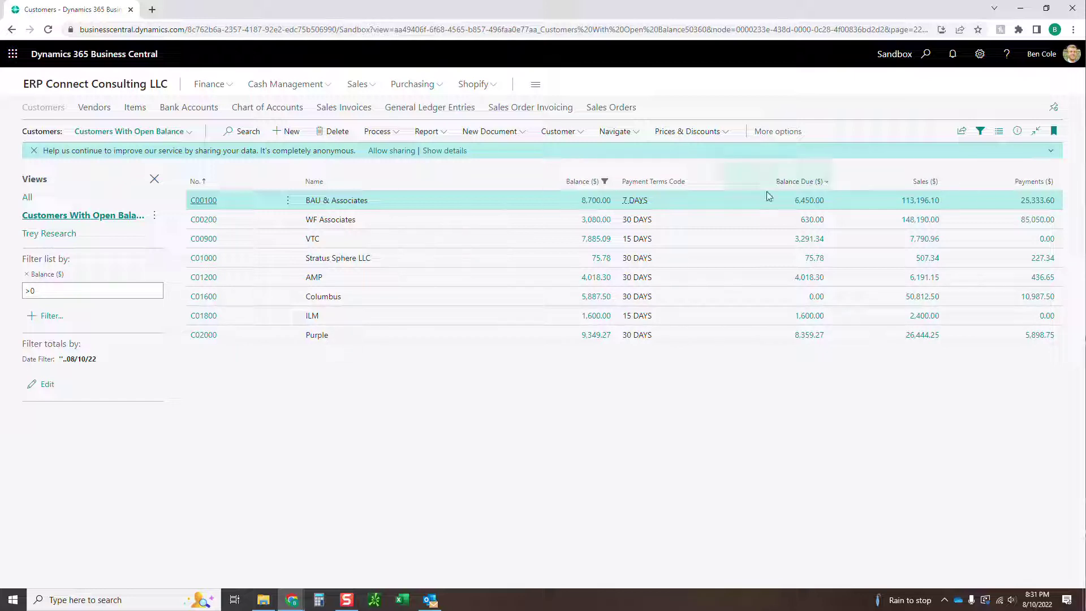
pyautogui.click(1006, 54)
# Open the Register New Customers article in Microsoft Docs, scroll through it, and close its tab.
pyautogui.click(957, 254)
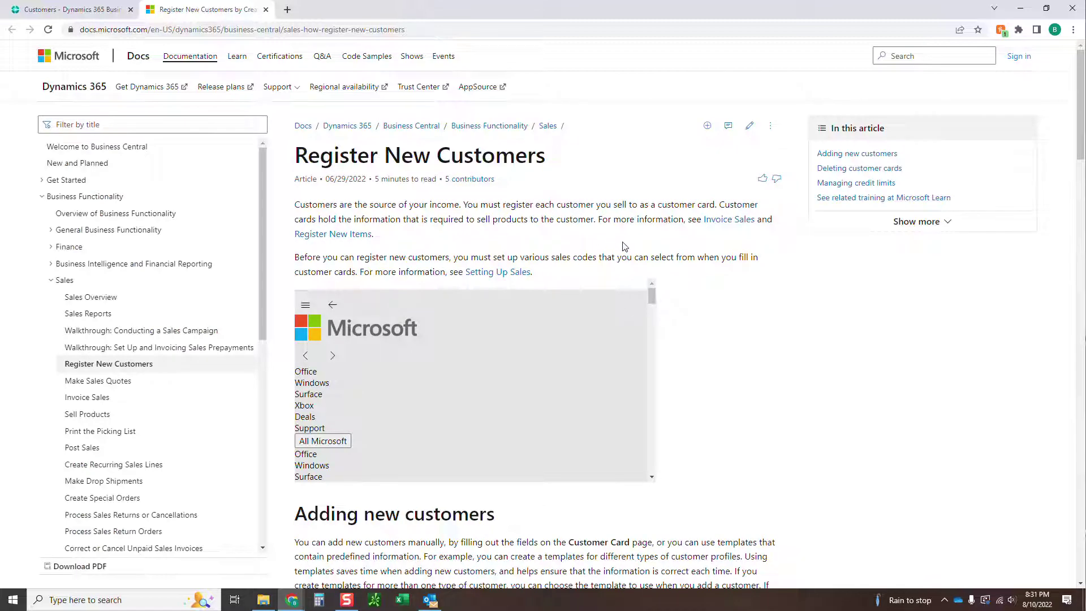
pyautogui.scroll(-12, 634, 233)
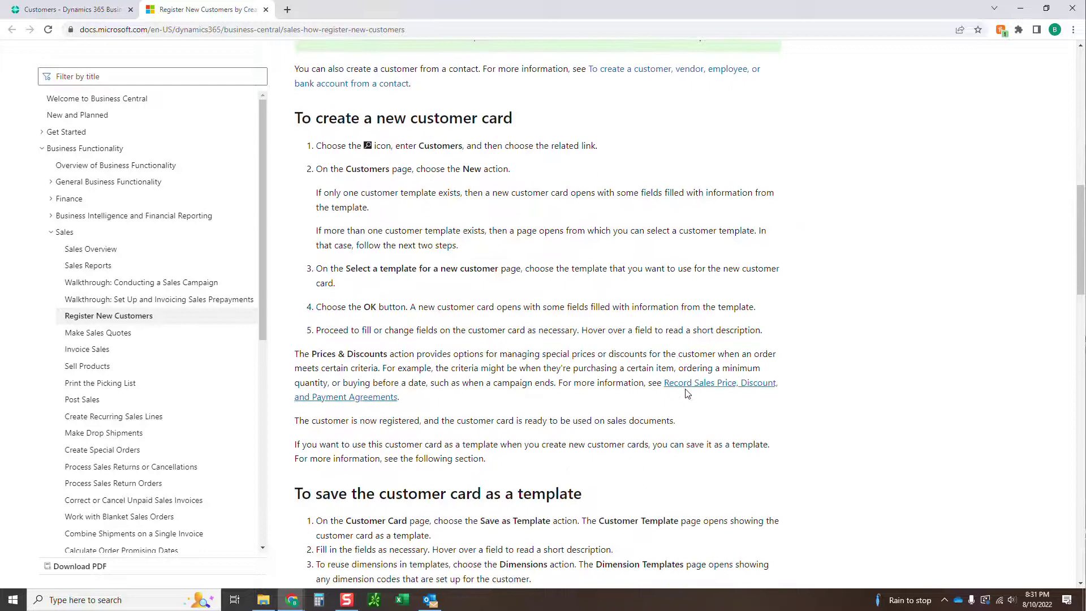
pyautogui.click(265, 10)
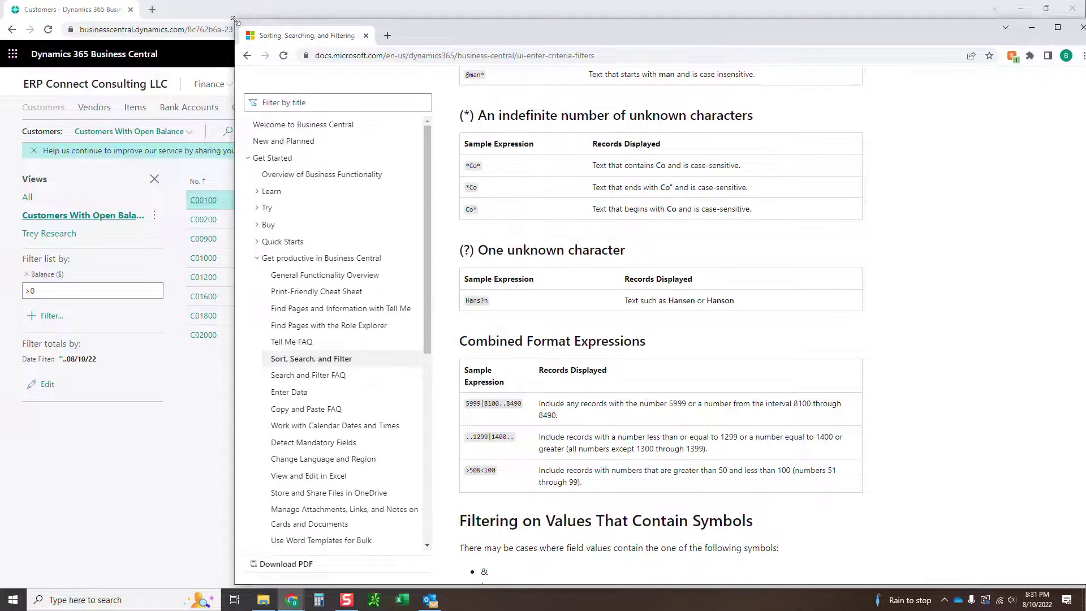
# Move and enlarge the docs window, then scroll down to the Filtering section.
pyautogui.scroll(20, 603, 241)
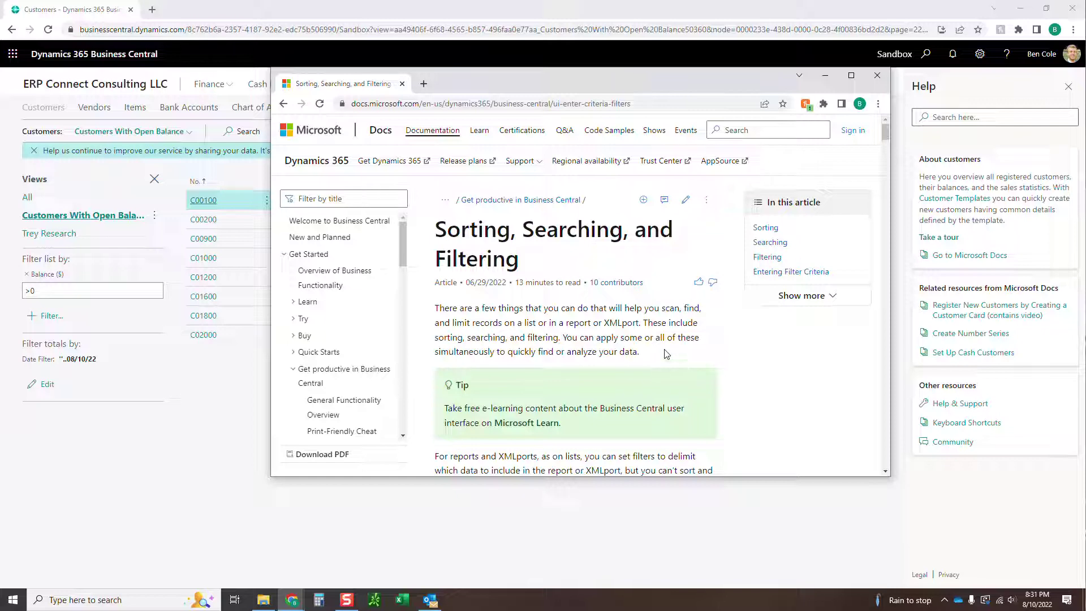
pyautogui.moveTo(726, 83); pyautogui.dragTo(878, 30)
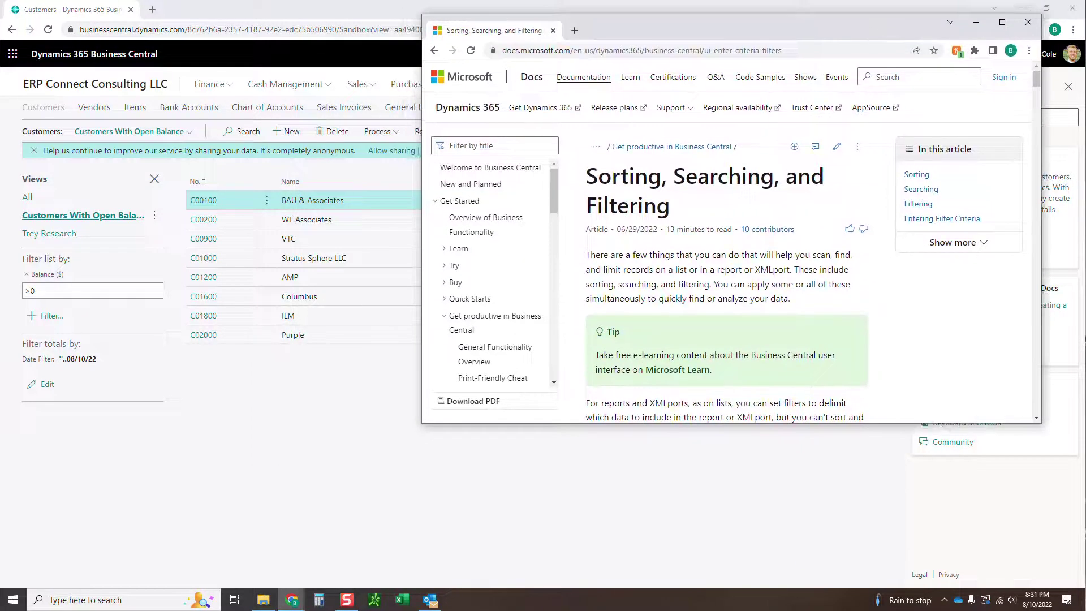
pyautogui.moveTo(422, 423); pyautogui.dragTo(418, 439)
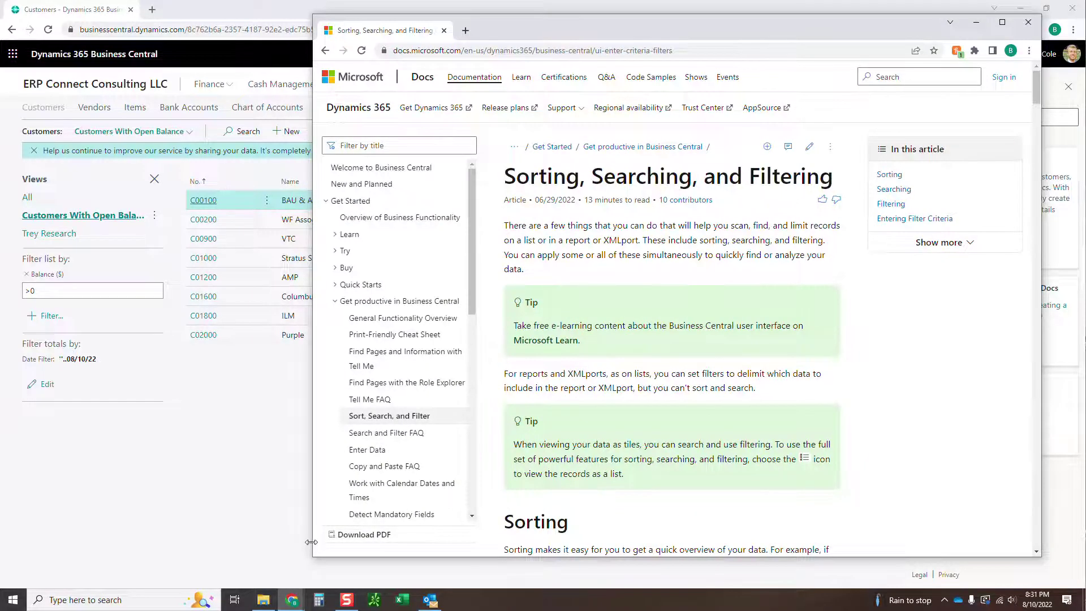
pyautogui.moveTo(311, 542); pyautogui.dragTo(199, 541)
pyautogui.scroll(-15, 596, 461)
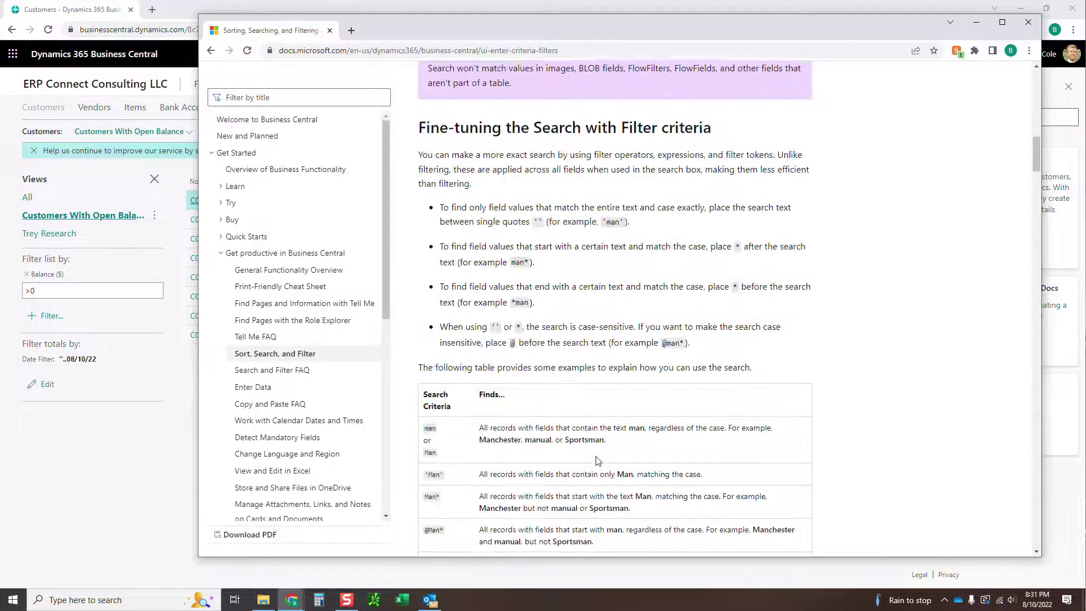
pyautogui.scroll(-2, 605, 469)
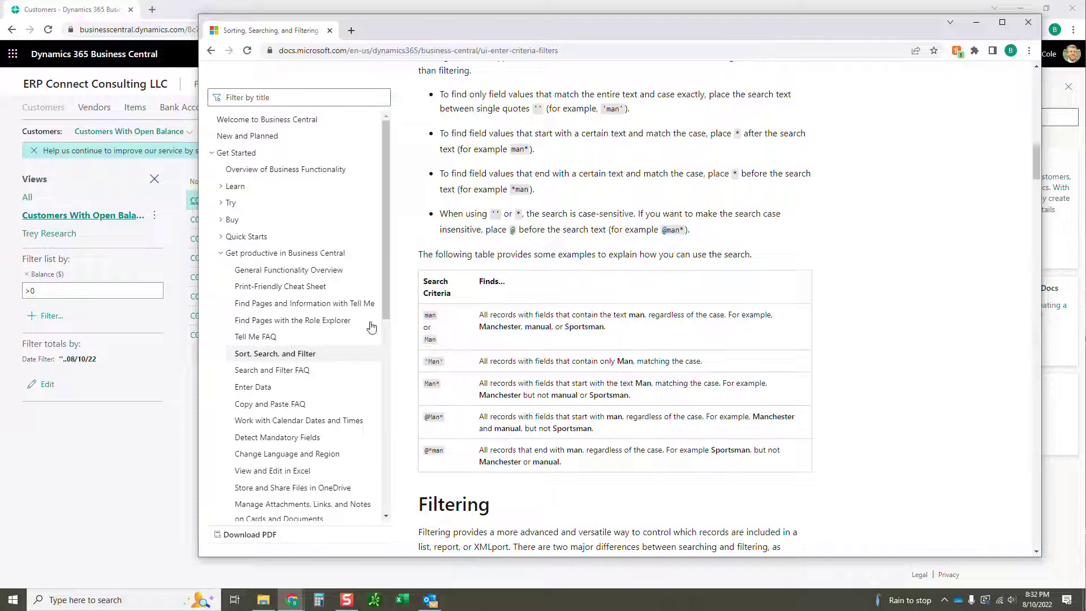
# Scroll through the filter criteria tables, highlighting interval examples such as ..2500.
pyautogui.scroll(-15, 622, 452)
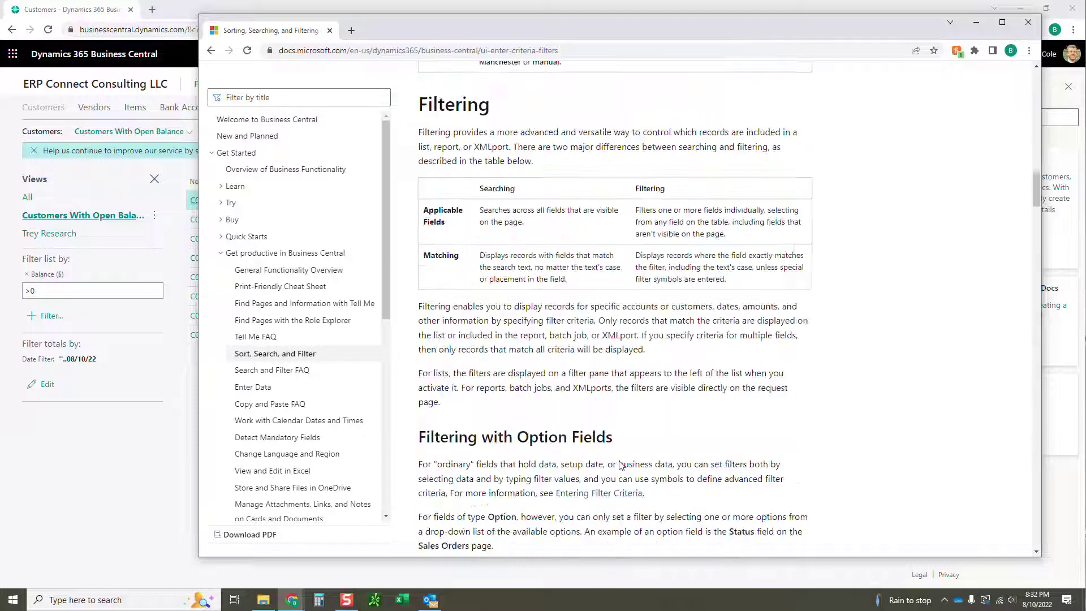
pyautogui.scroll(-20, 579, 497)
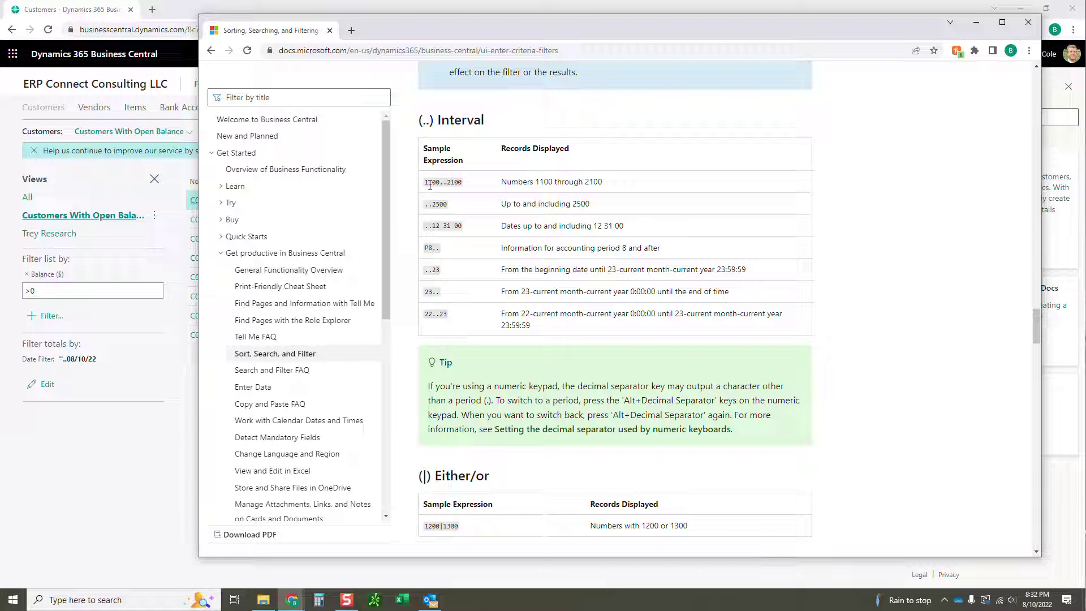
pyautogui.moveTo(428, 181); pyautogui.dragTo(450, 208)
pyautogui.click(465, 208)
pyautogui.scroll(-4, 491, 227)
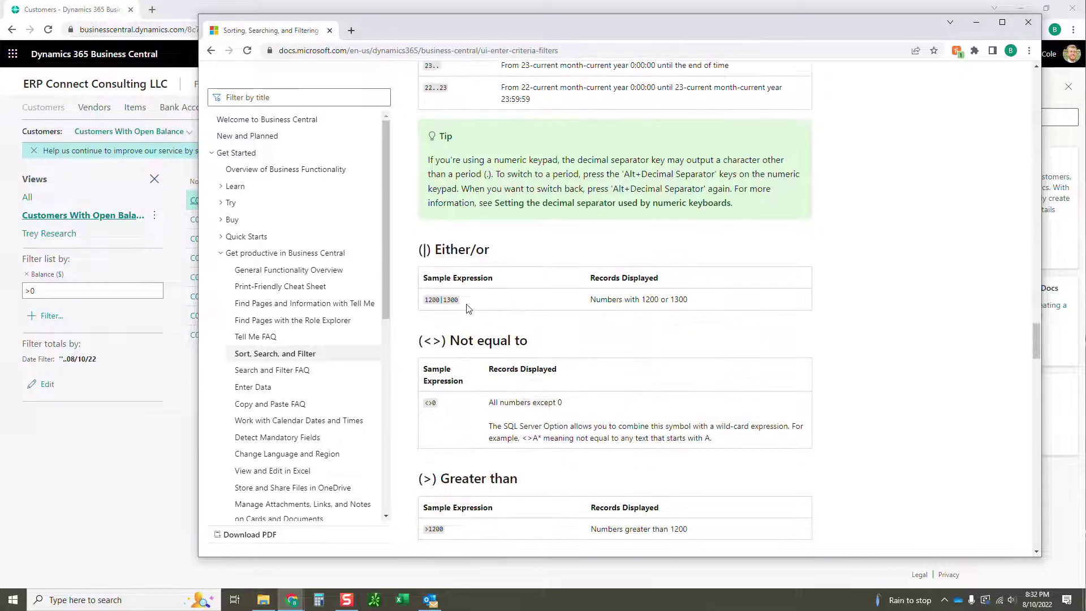
pyautogui.scroll(-5, 448, 261)
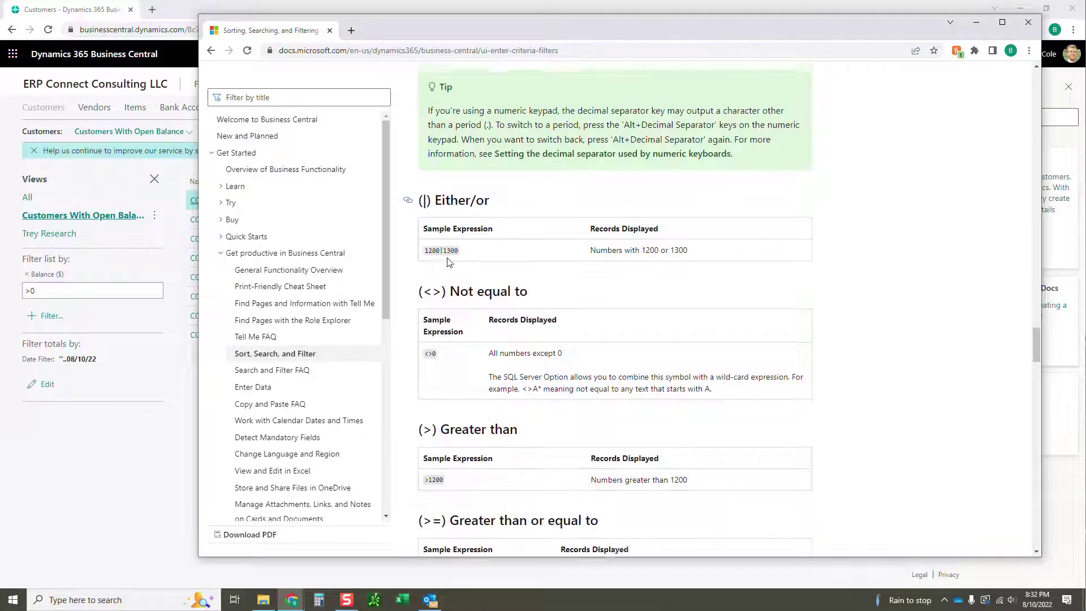
pyautogui.scroll(-7, 496, 333)
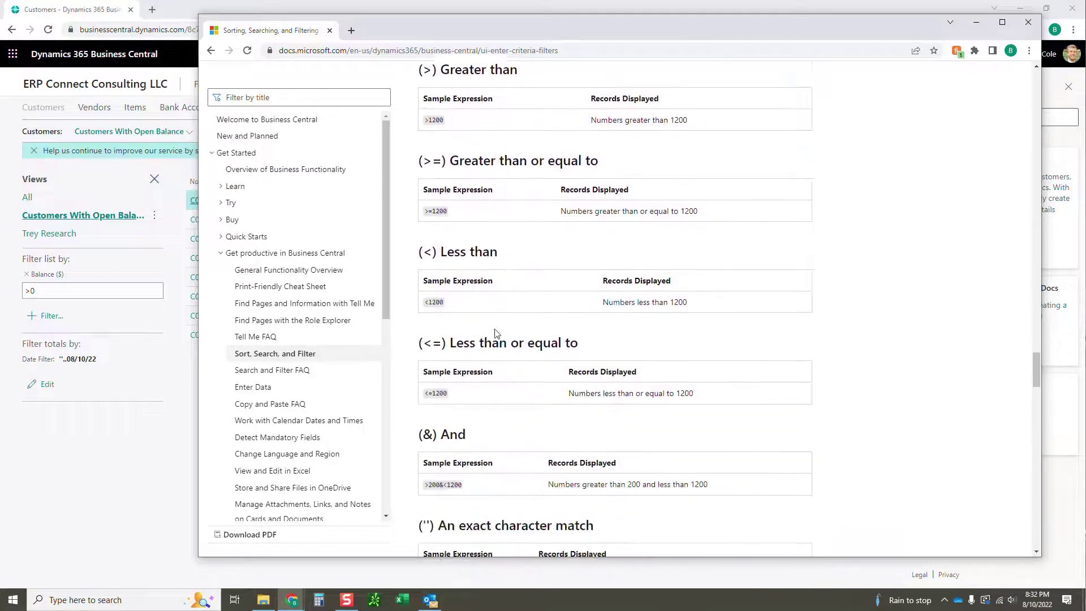
pyautogui.scroll(-2, 496, 332)
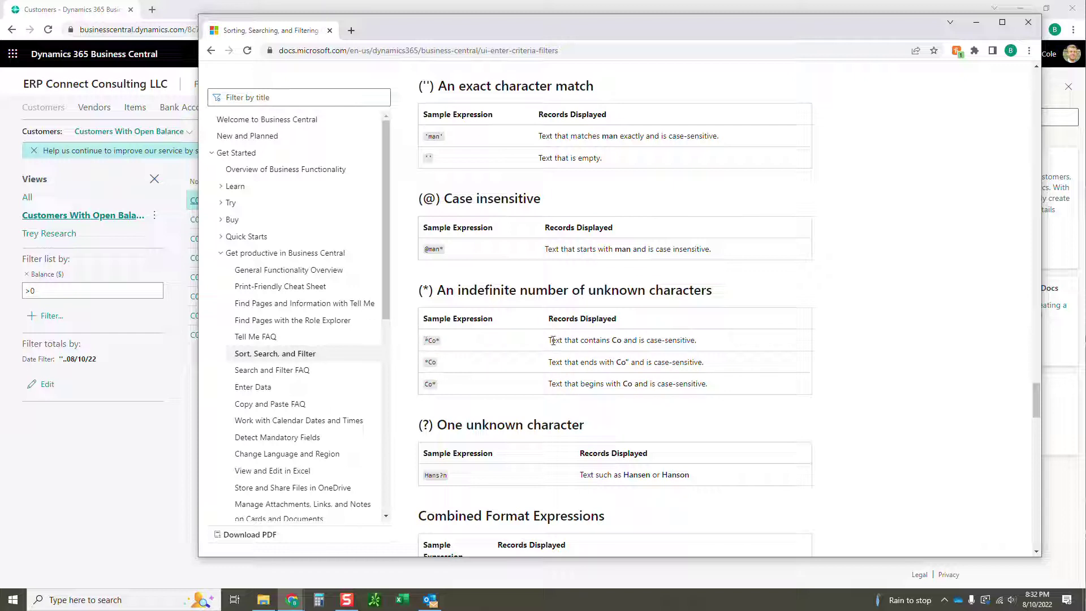
# Highlight the contains-Co and Hans?n example expressions in the article.
pyautogui.moveTo(551, 340); pyautogui.dragTo(689, 351)
pyautogui.click(458, 345)
pyautogui.scroll(-1, 469, 354)
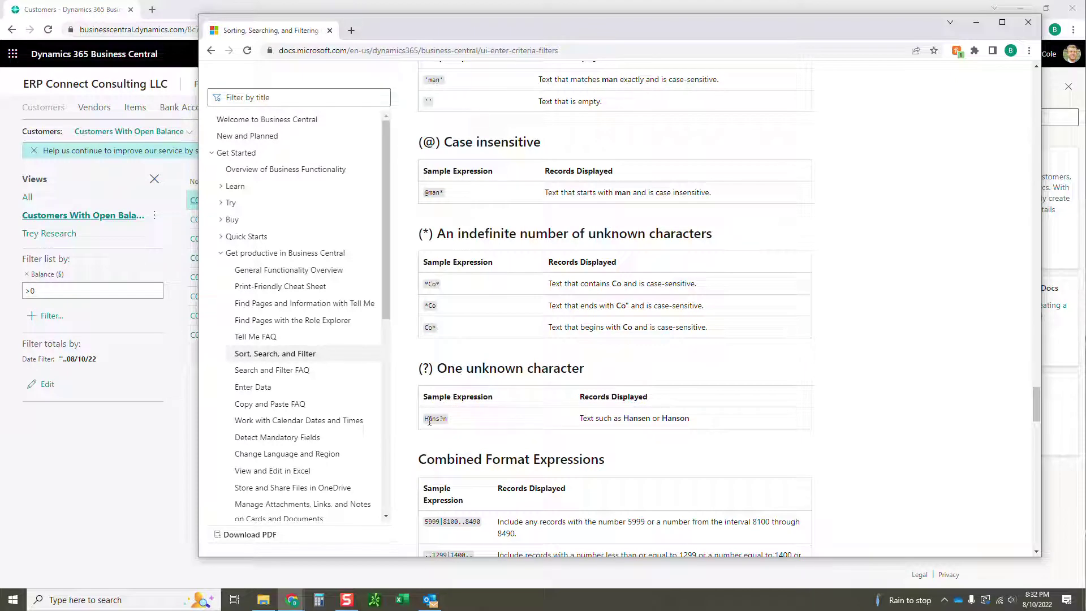
pyautogui.moveTo(427, 420); pyautogui.dragTo(449, 419)
pyautogui.click(464, 421)
# Scroll down to Filter Tokens and minimize the documentation window.
pyautogui.scroll(-3, 468, 412)
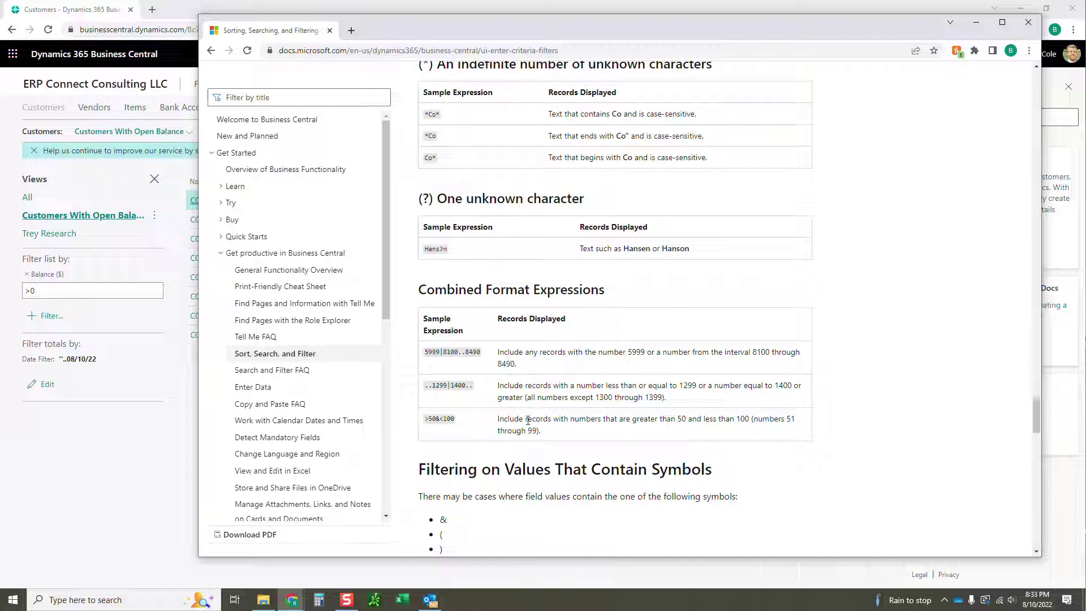
pyautogui.scroll(-2, 541, 436)
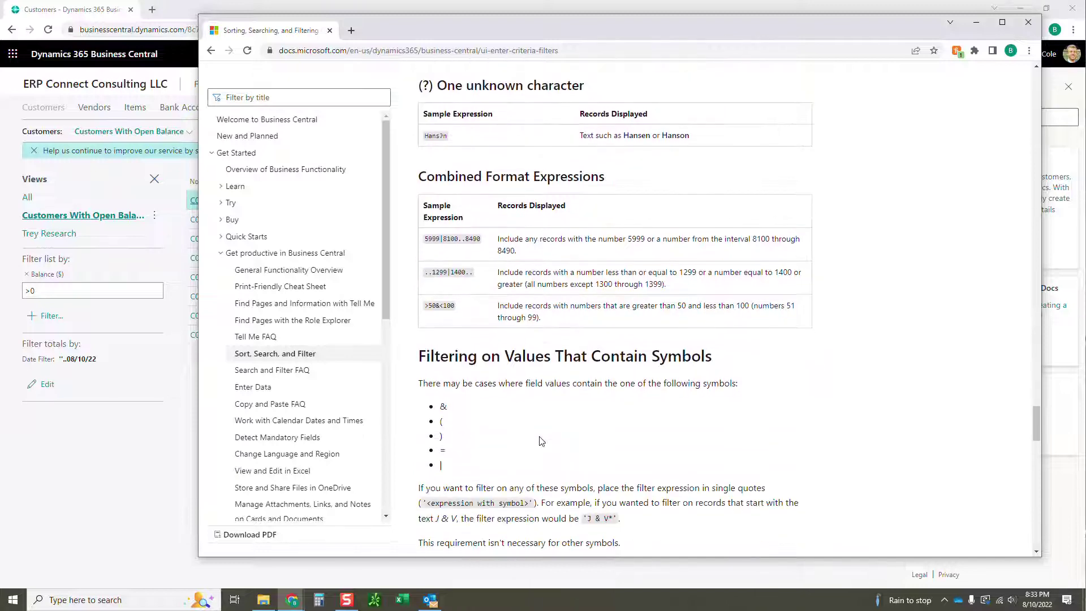
pyautogui.scroll(-2, 519, 443)
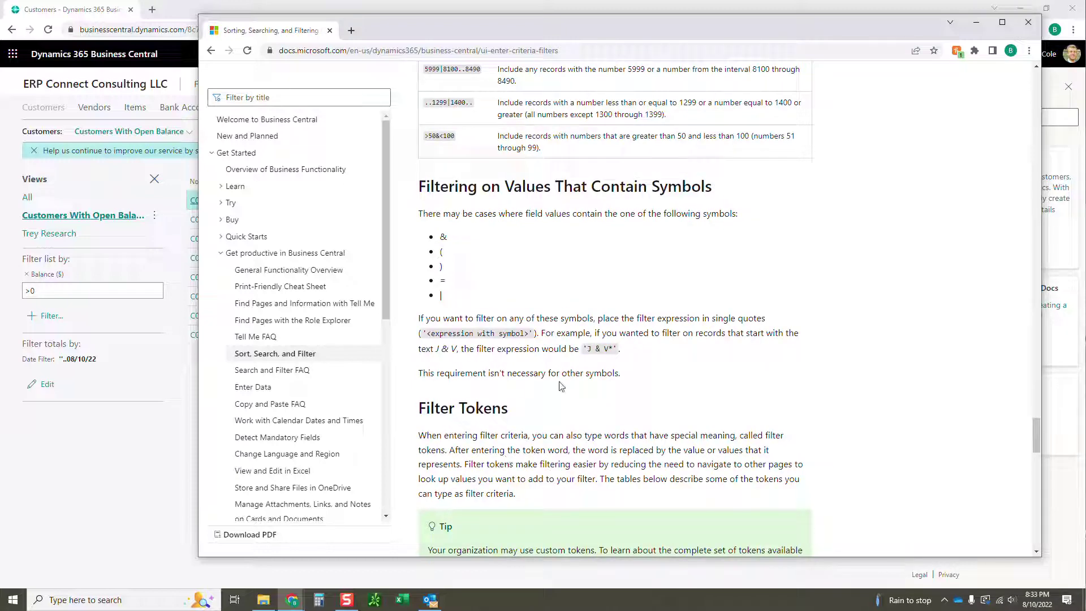
pyautogui.click(976, 22)
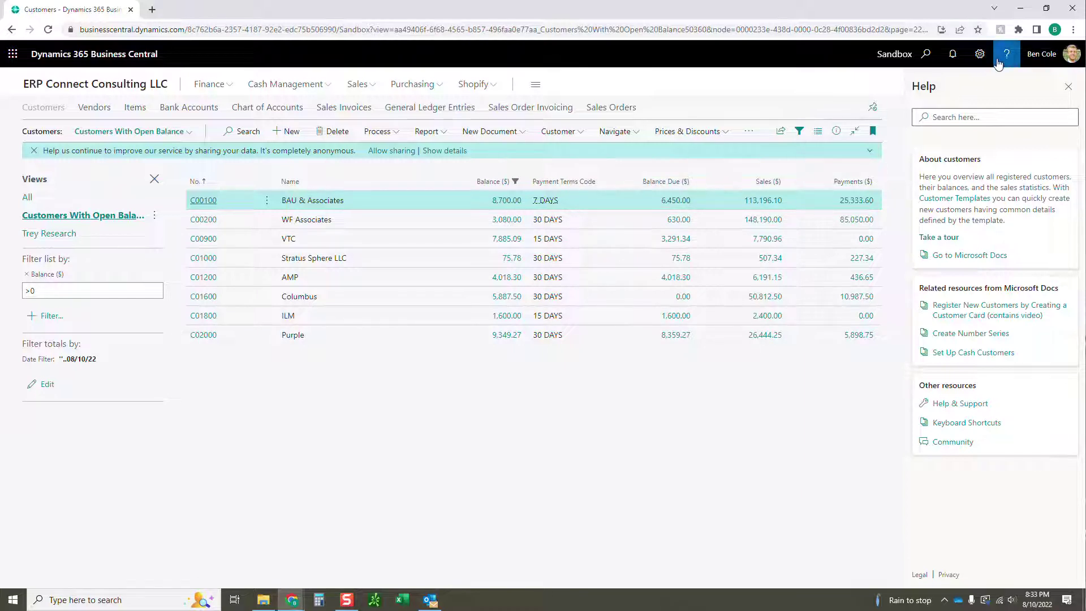
# Personalize the customer list to move the Balance column after Payment Terms Code, then show Help.
pyautogui.click(978, 63)
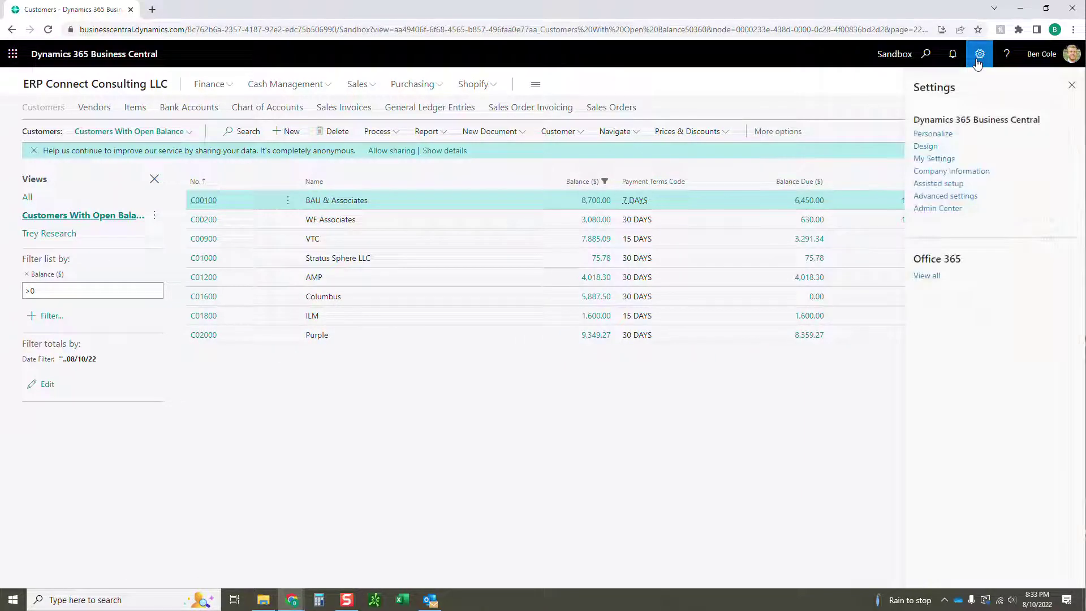
pyautogui.click(944, 134)
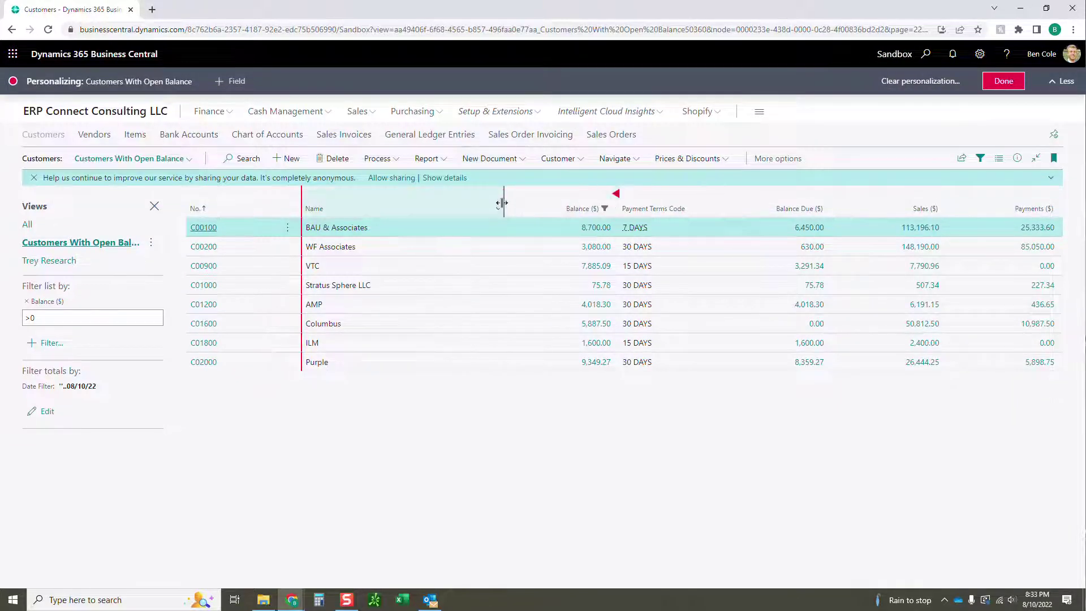
pyautogui.moveTo(583, 208); pyautogui.dragTo(681, 211)
pyautogui.click(713, 193)
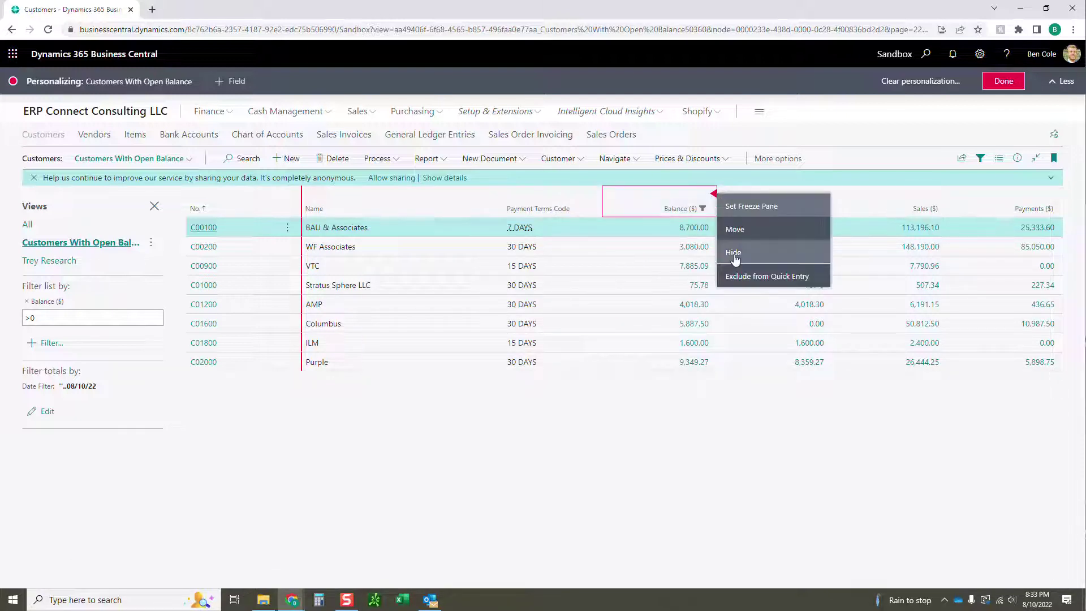
pyautogui.press('Escape')
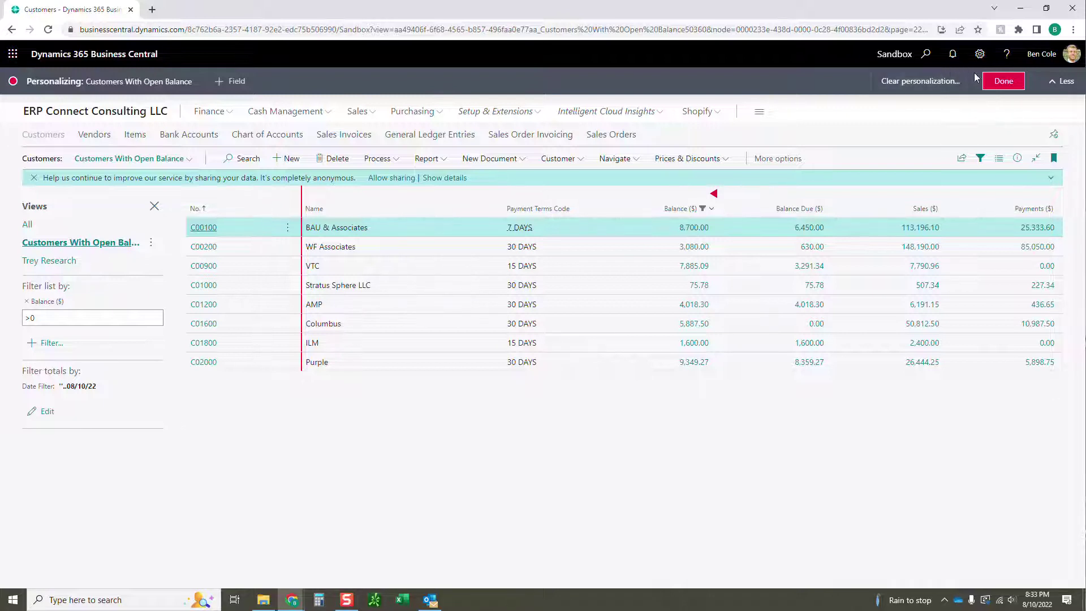
pyautogui.click(1002, 82)
pyautogui.click(1006, 54)
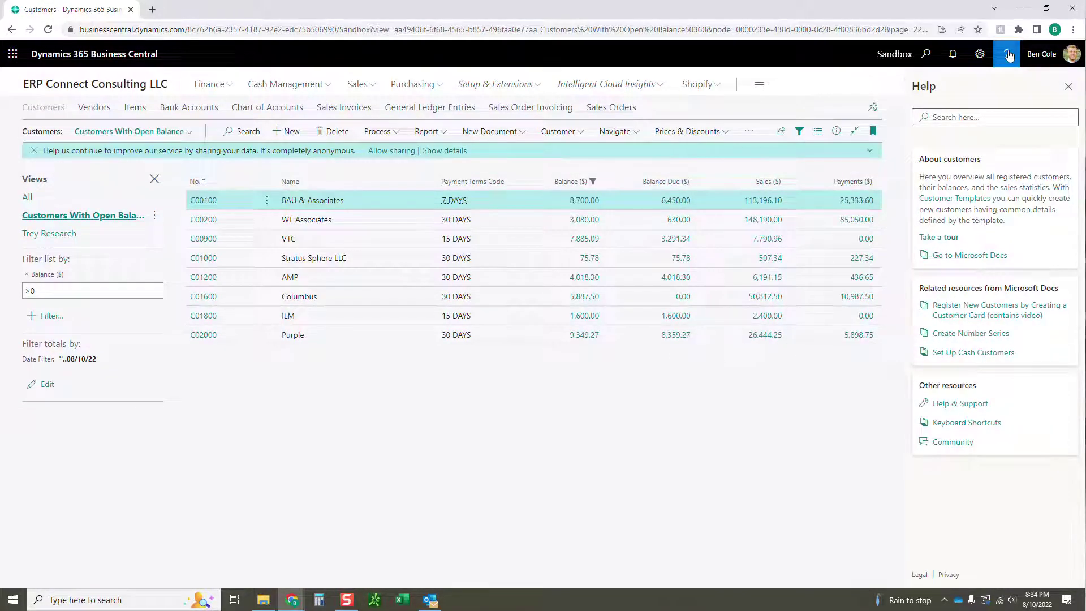
# Inspect the Customer List (22) page and Customer (18) table with Ctrl+Alt+F1.
pyautogui.click(967, 406)
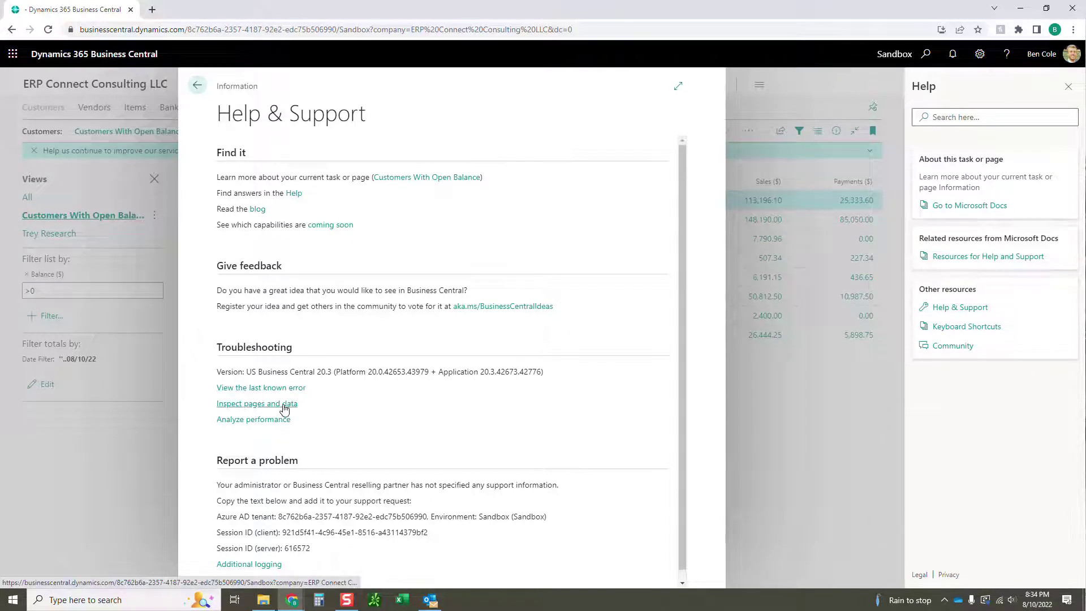
pyautogui.press('Escape')
pyautogui.hotkey('ctrl', 'alt', 'F1')
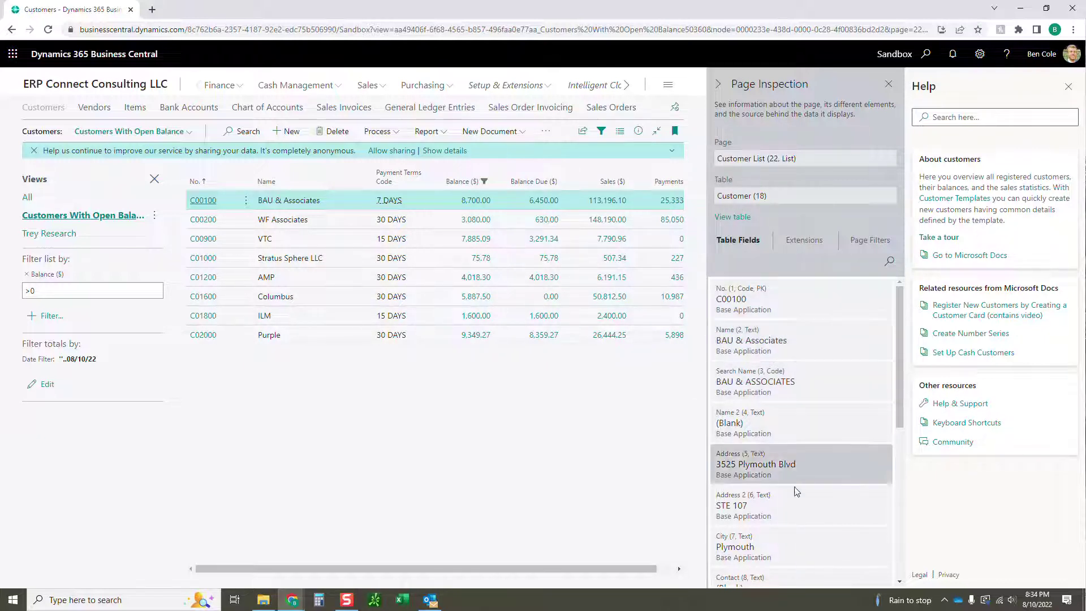
# Search the Page Inspection table fields for 'assoc'.
pyautogui.scroll(-2, 792, 497)
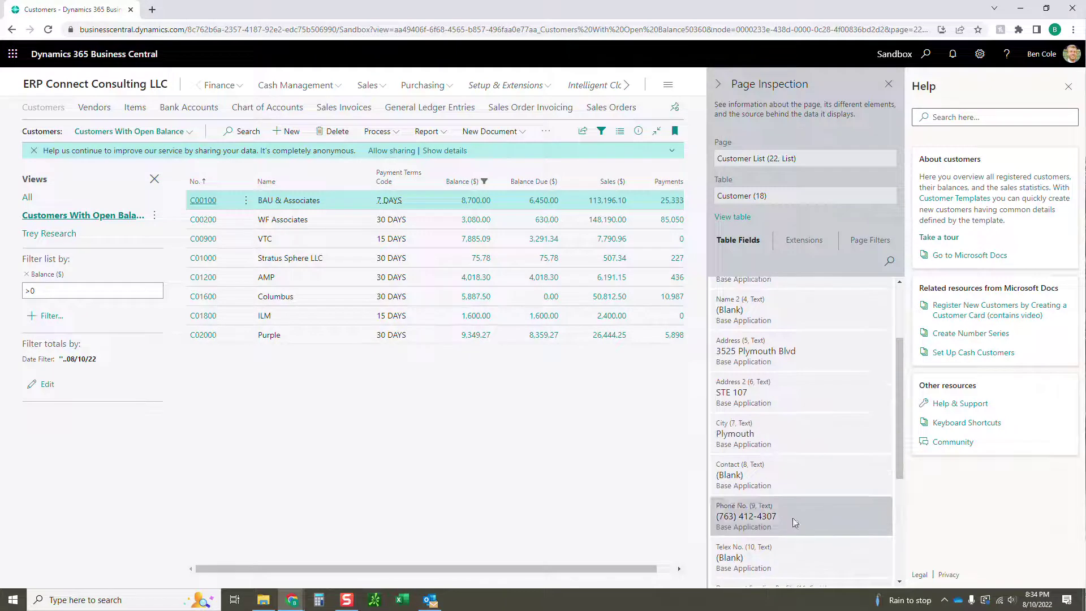
pyautogui.click(889, 261)
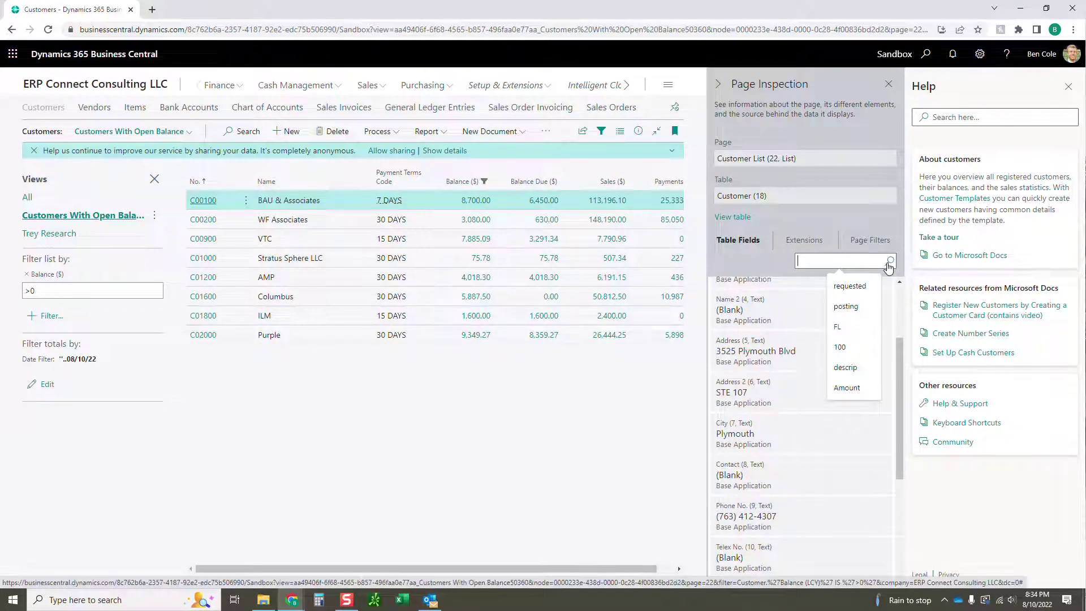
pyautogui.write('assp')
pyautogui.press('BackSpace')
pyautogui.press('BackSpace')
pyautogui.press('BackSpace')
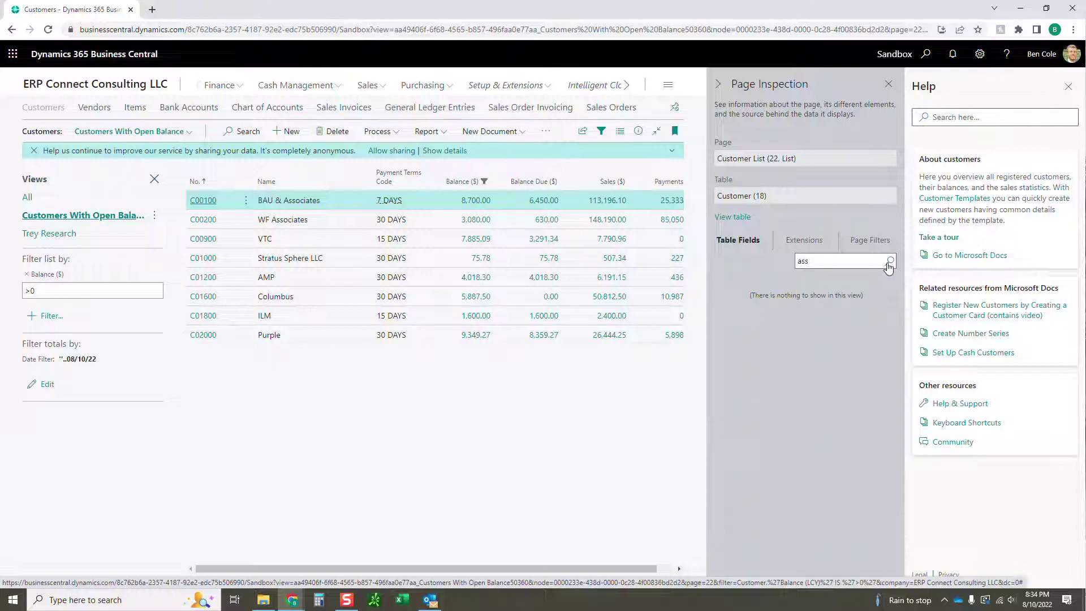
pyautogui.write('oci')
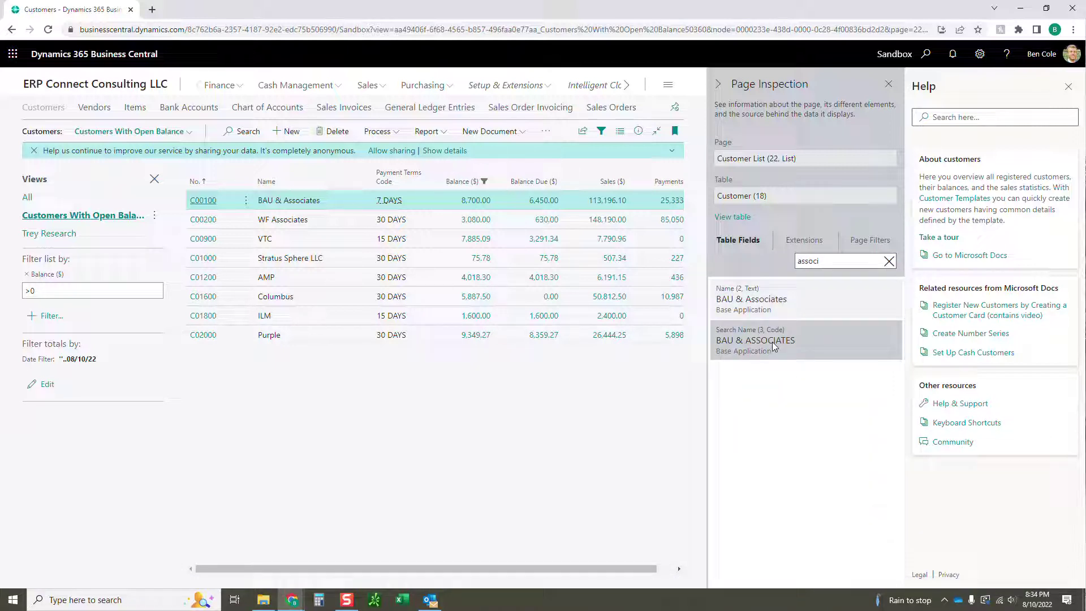
# Review the page's Extensions and Page Filters, then close Page Inspection.
pyautogui.click(820, 243)
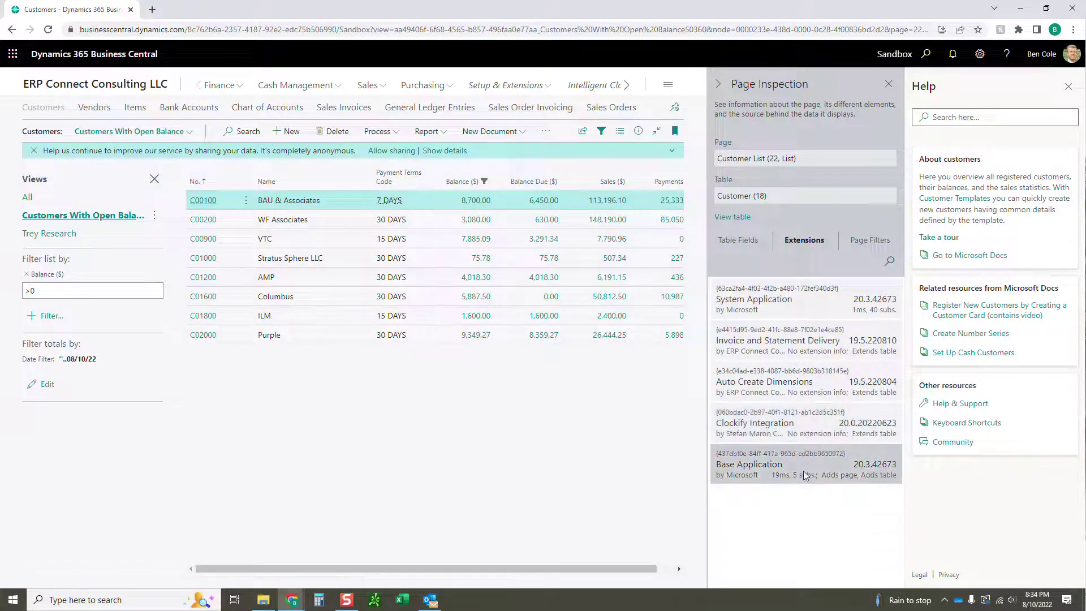
pyautogui.click(873, 244)
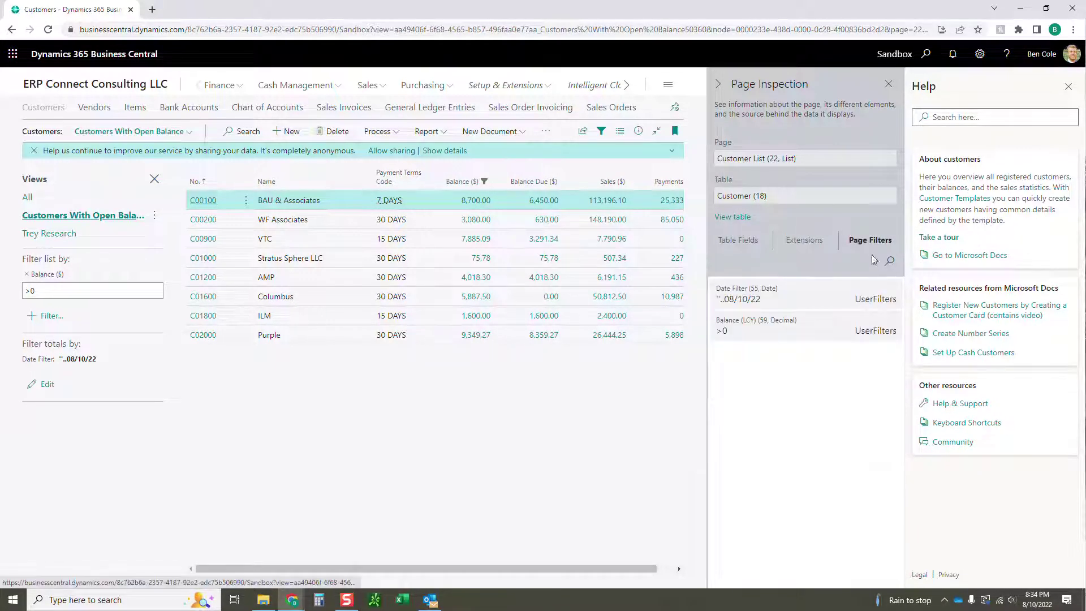
pyautogui.click(888, 84)
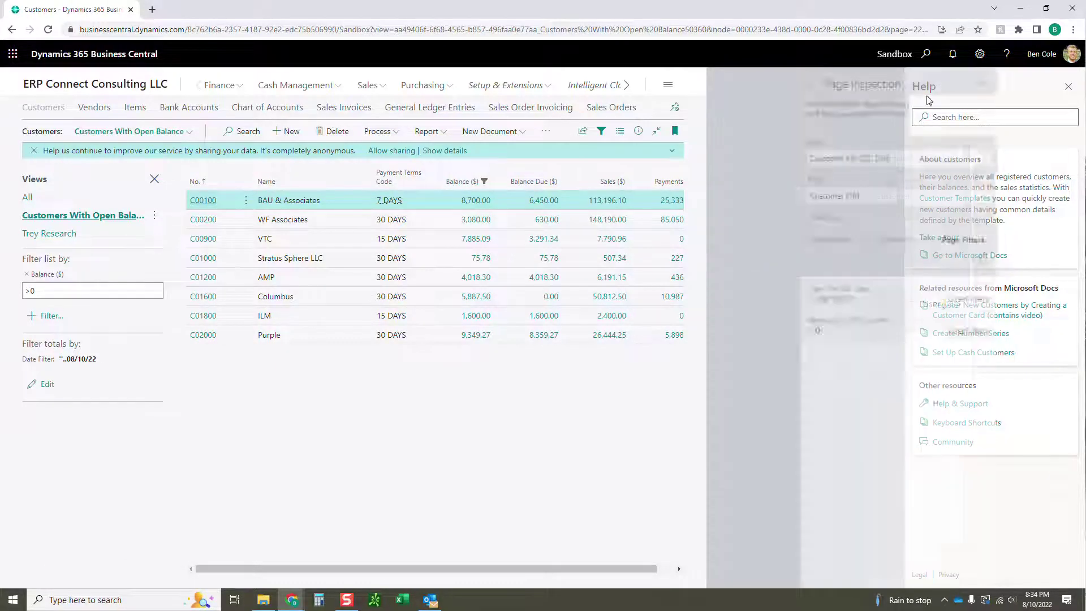
# Close the Help pane and return to the ERP Connect Consulting LLC home page.
pyautogui.click(1068, 86)
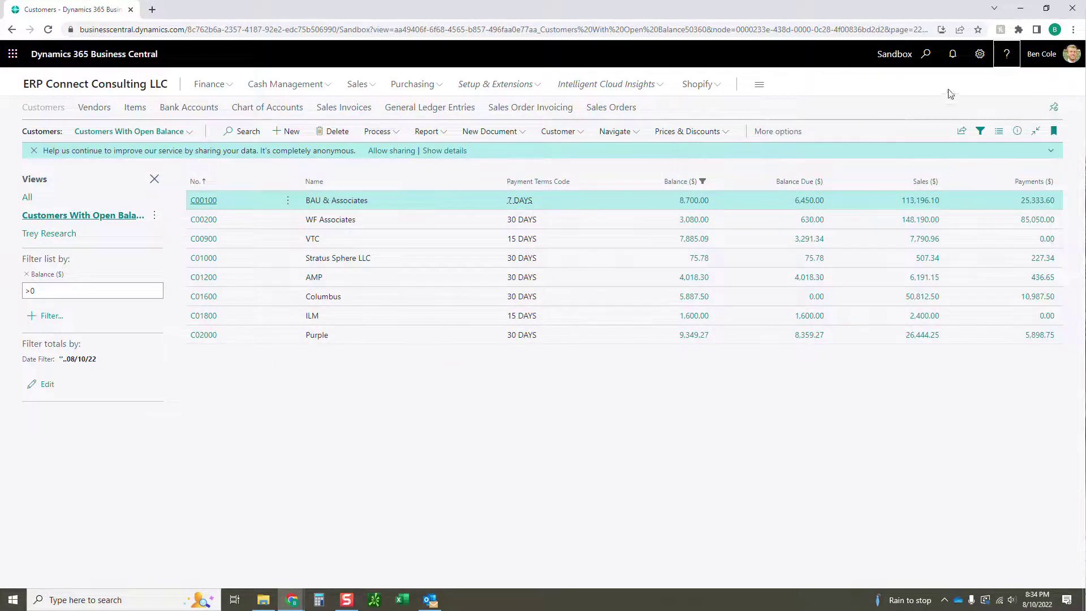
pyautogui.click(113, 89)
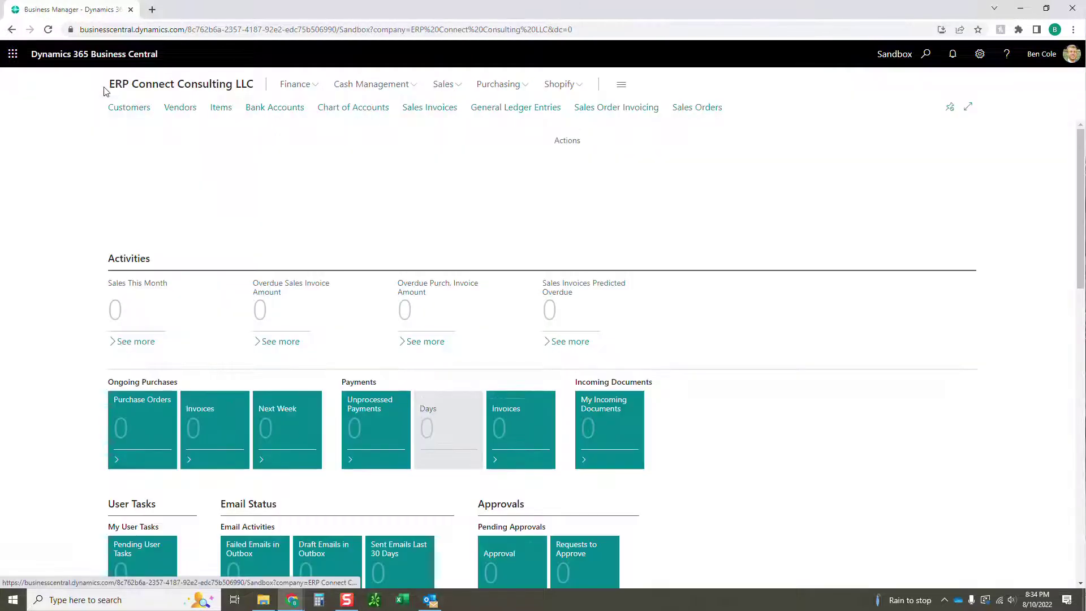